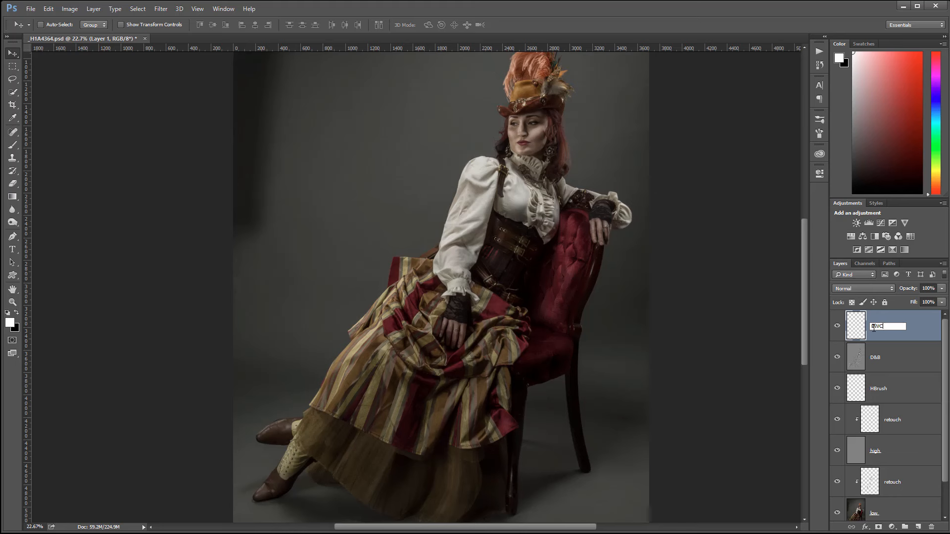
Step: Delete the empty top layer above the D&B layer
{"action": "key", "text": "BackSpace"}
{"action": "key", "text": "BackSpace"}
{"action": "key", "text": "BackSpace"}
{"action": "type", "text": "D"}
{"action": "key", "text": "Return"}
{"action": "key", "text": "Delete"}
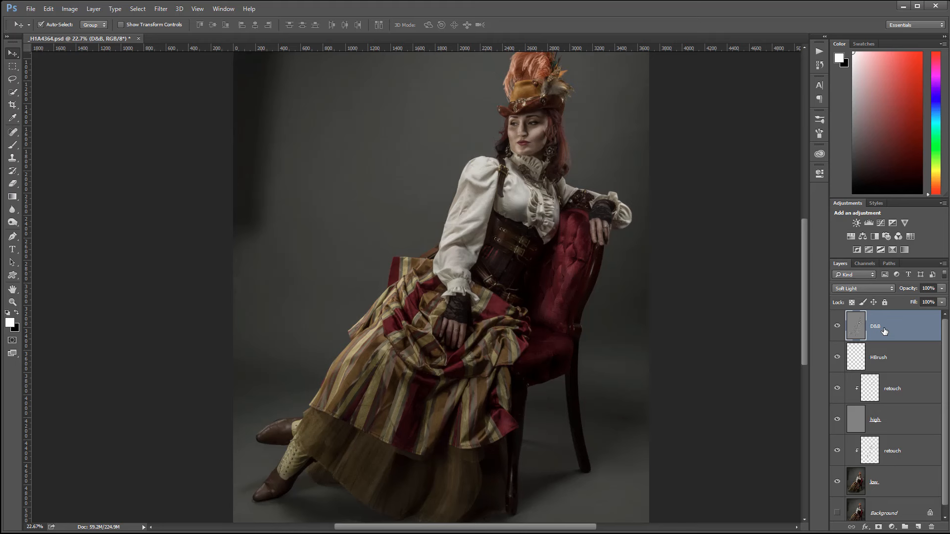
Step: Stamp all visible layers into a new top layer and name it WBShadows
{"action": "key", "text": "ctrl+shift+alt+e"}
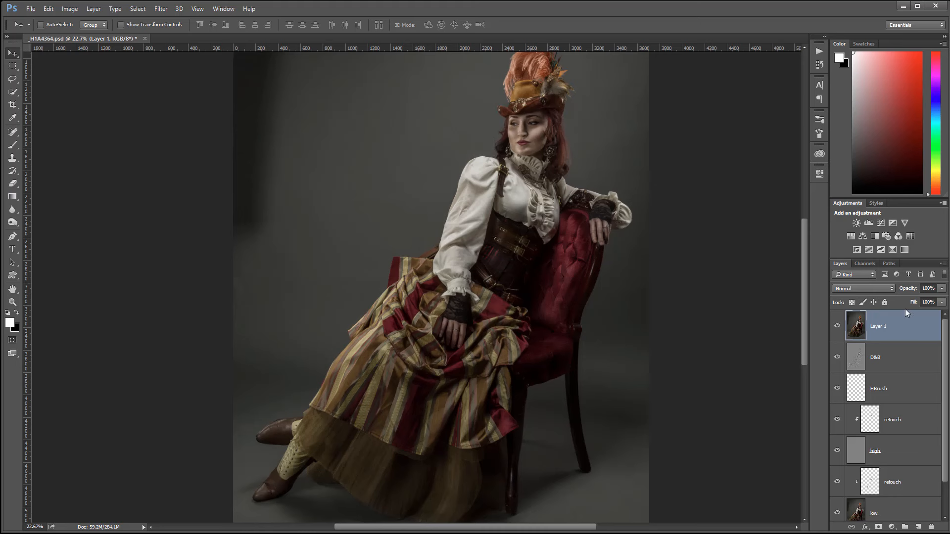
{"action": "double_click", "coordinate": [882, 328]}
{"action": "type", "text": "WBShadows"}
{"action": "key", "text": "Return"}
Step: Apply a Black & White adjustment to WBShadows with Reds 197%, Yellows 191%, Greens 6% and Cyans -24%, also adjusting Blues and Magentas
{"action": "left_click", "coordinate": [71, 9]}
{"action": "mouse_move", "coordinate": [78, 39]}
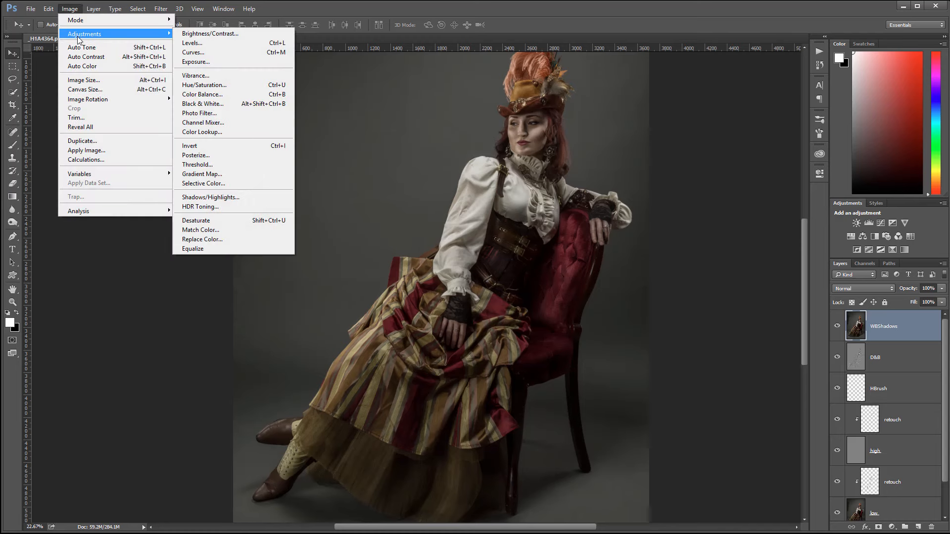
{"action": "left_click", "coordinate": [267, 102]}
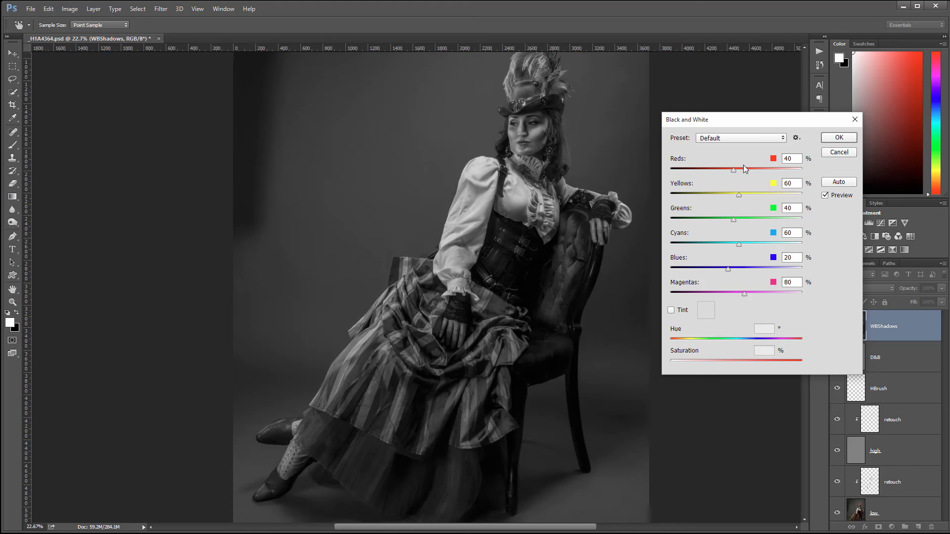
{"action": "left_click_drag", "start_coordinate": [734, 169], "coordinate": [776, 171]}
{"action": "mouse_move", "coordinate": [735, 219]}
{"action": "left_mouse_down"}
{"action": "mouse_move", "coordinate": [774, 218]}
{"action": "mouse_move", "coordinate": [750, 219]}
{"action": "left_mouse_up"}
{"action": "left_click_drag", "start_coordinate": [682, 223], "coordinate": [789, 271]}
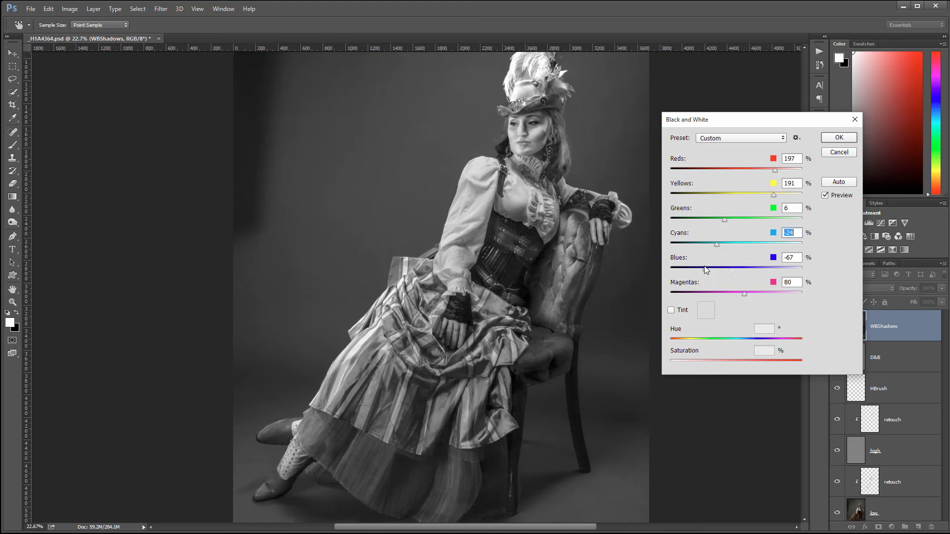
{"action": "left_click_drag", "start_coordinate": [705, 267], "coordinate": [704, 267]}
{"action": "left_click_drag", "start_coordinate": [765, 296], "coordinate": [724, 292]}
{"action": "left_click", "coordinate": [841, 139]}
Step: Start a Shadows/Highlights adjustment on WBShadows with the extended options shown and set the shadows amount to 100%
{"action": "left_click", "coordinate": [70, 8]}
{"action": "mouse_move", "coordinate": [82, 34]}
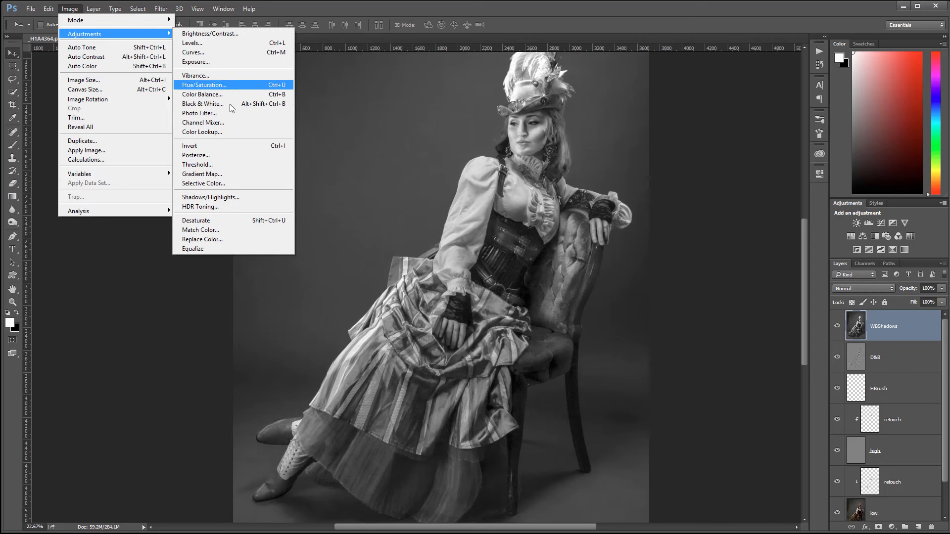
{"action": "left_click", "coordinate": [221, 200]}
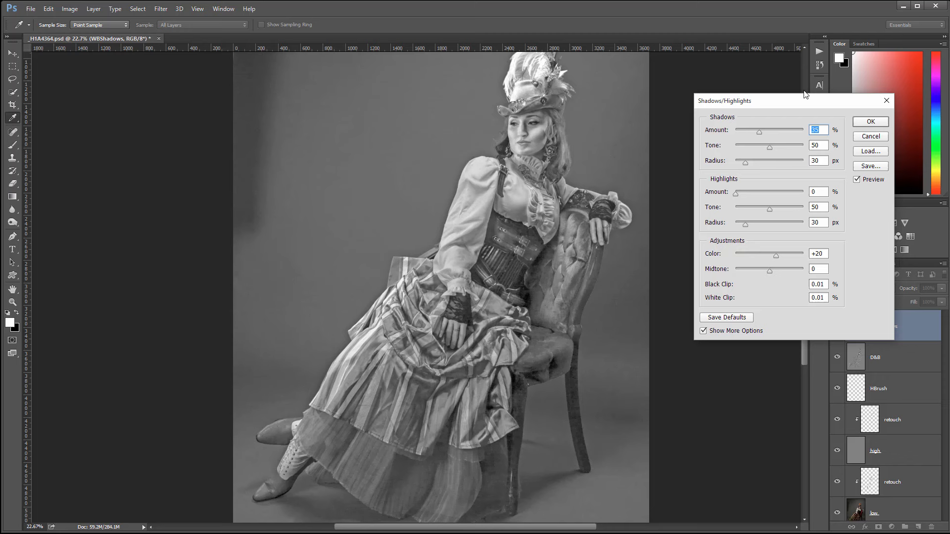
{"action": "left_click_drag", "start_coordinate": [805, 95], "coordinate": [780, 152]}
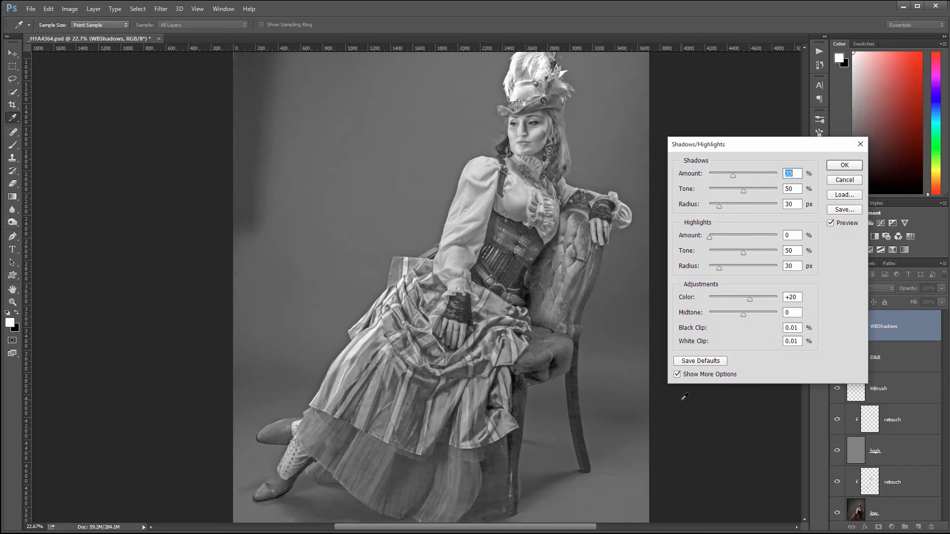
{"action": "left_click", "coordinate": [677, 374]}
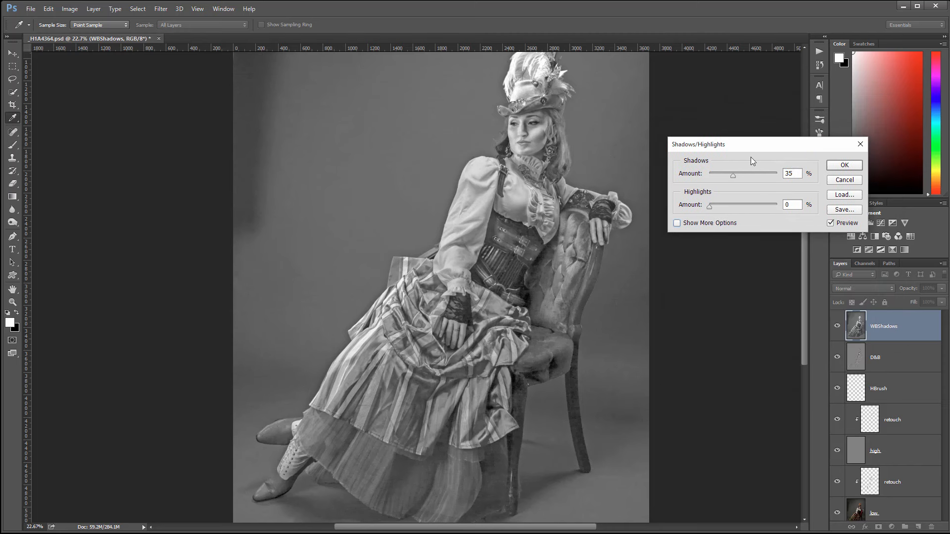
{"action": "left_click", "coordinate": [677, 223]}
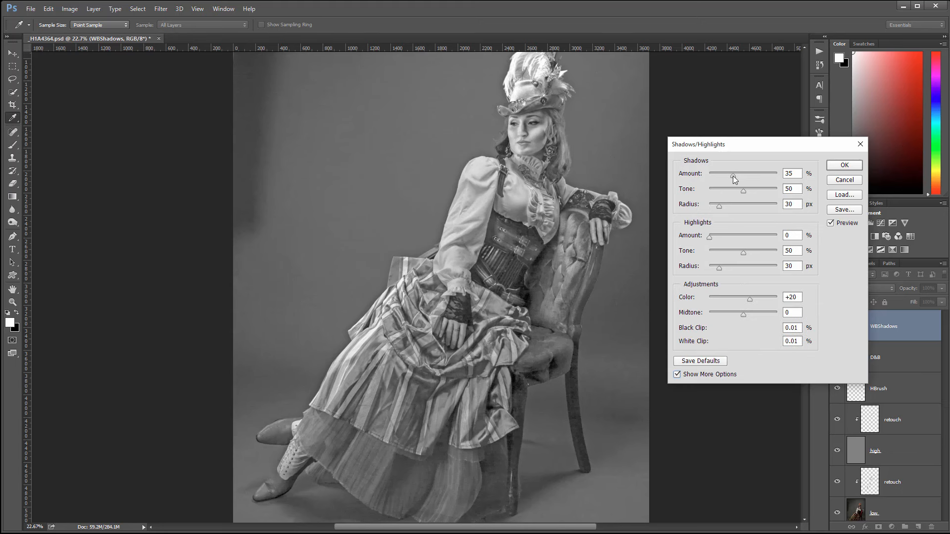
{"action": "left_click_drag", "start_coordinate": [733, 176], "coordinate": [780, 173]}
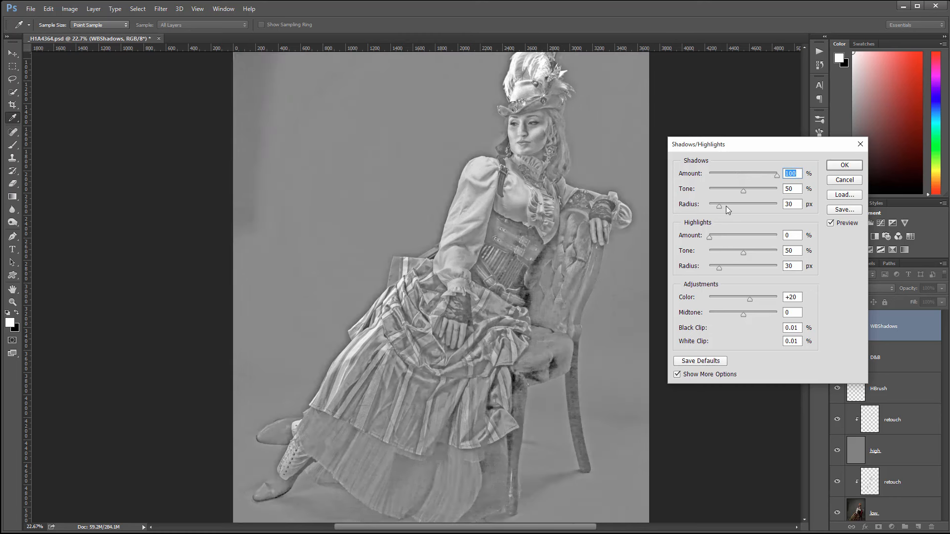
Step: Set the shadows tone to 34% and radius to 18 px, the highlights to 55% amount, 45% tone and 12 px radius, and apply the adjustment
{"action": "left_click_drag", "start_coordinate": [718, 206], "coordinate": [744, 238]}
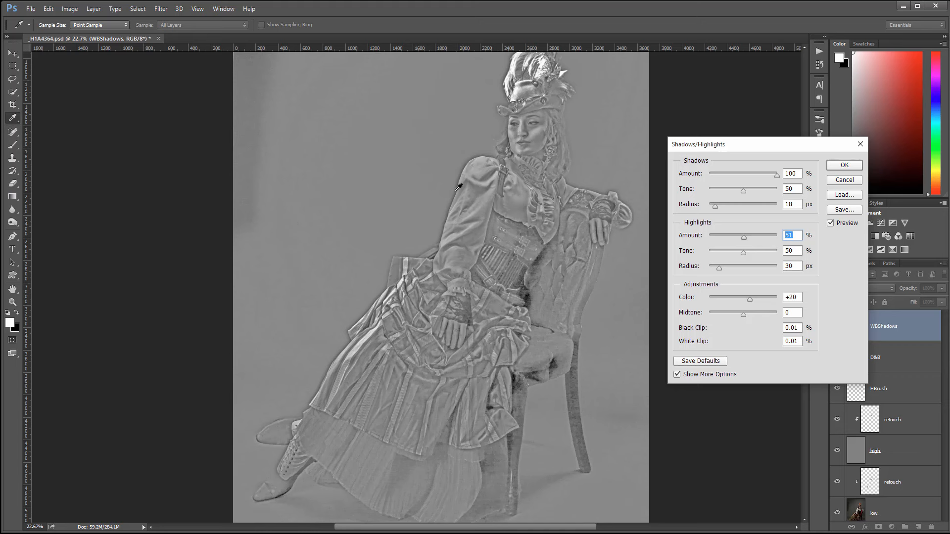
{"action": "left_click_drag", "start_coordinate": [721, 268], "coordinate": [715, 269]}
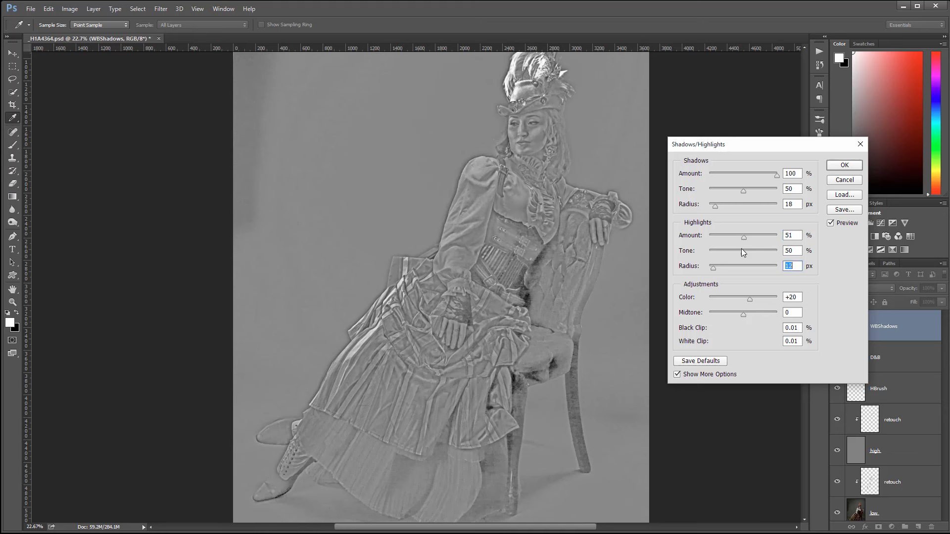
{"action": "left_click_drag", "start_coordinate": [741, 238], "coordinate": [726, 252]}
{"action": "left_click_drag", "start_coordinate": [743, 190], "coordinate": [732, 191]}
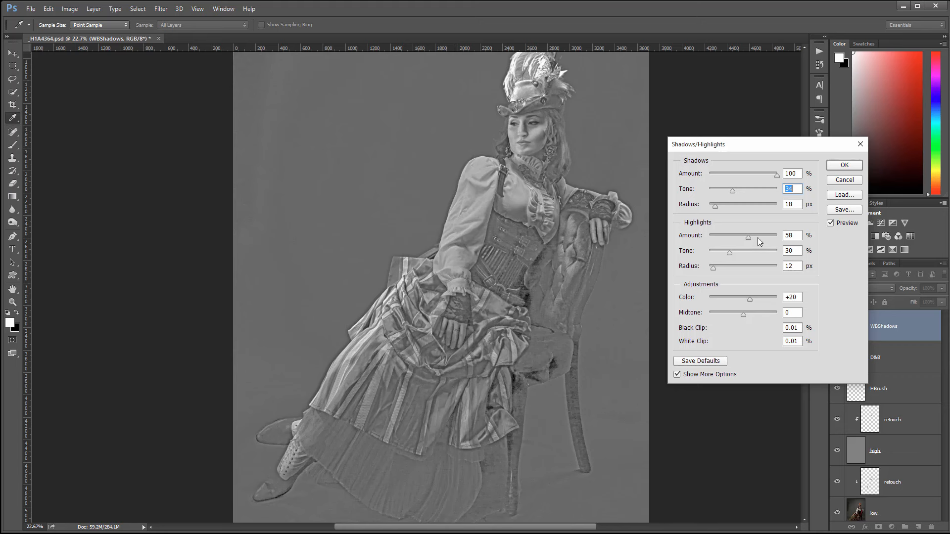
{"action": "mouse_move", "coordinate": [749, 236]}
{"action": "left_mouse_down"}
{"action": "mouse_move", "coordinate": [762, 236]}
{"action": "mouse_move", "coordinate": [747, 237]}
{"action": "mouse_move", "coordinate": [740, 253]}
{"action": "mouse_move", "coordinate": [754, 238]}
{"action": "mouse_move", "coordinate": [746, 238]}
{"action": "left_mouse_up"}
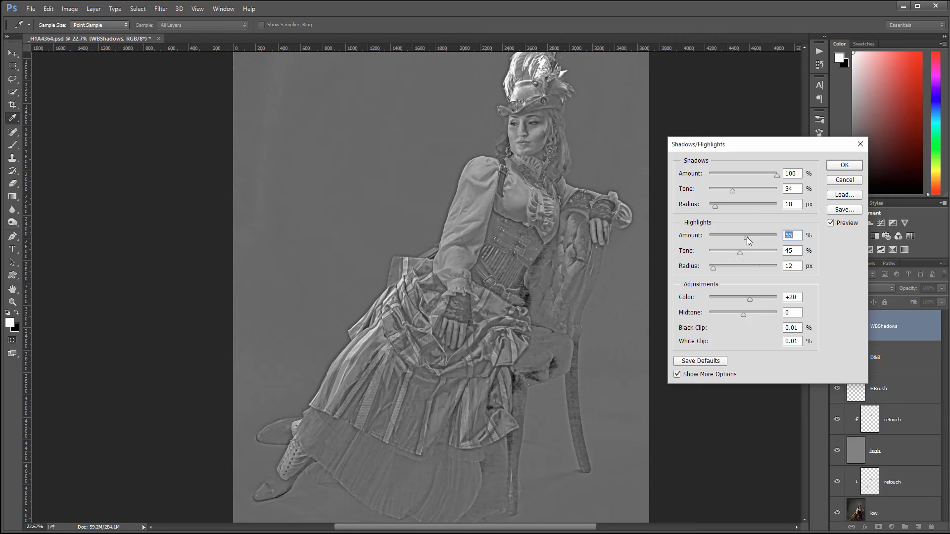
{"action": "left_click", "coordinate": [835, 167]}
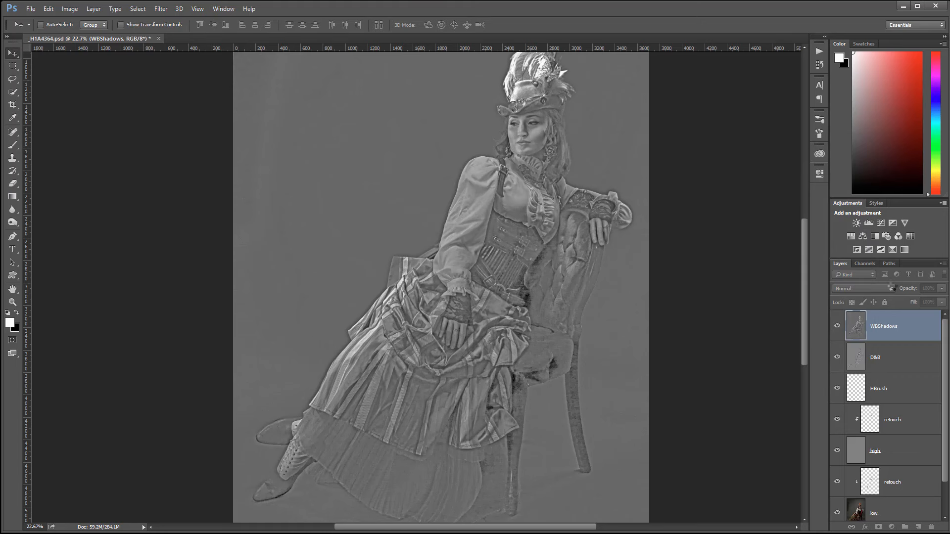
Step: Set the WBShadows layer's blend mode to Soft Light and compare the image with and without the layer
{"action": "left_click", "coordinate": [886, 289]}
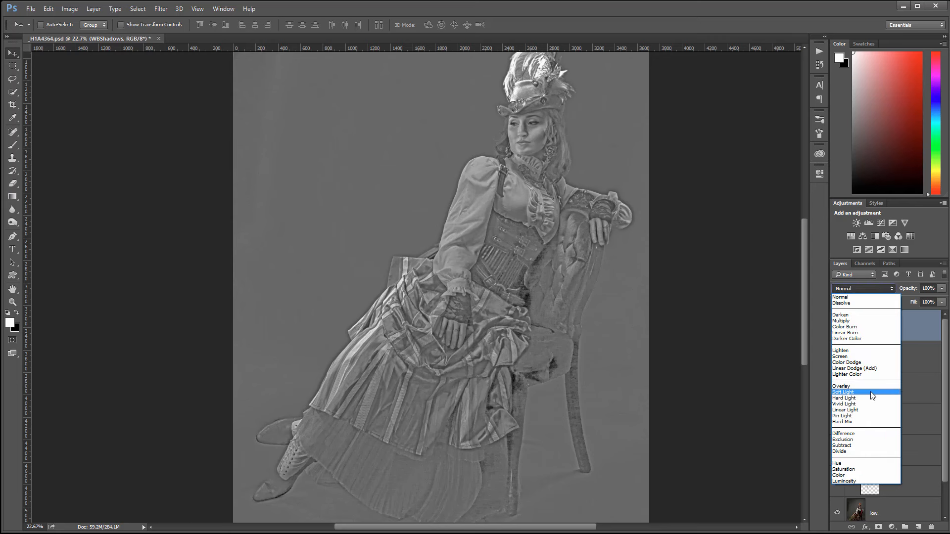
{"action": "left_click", "coordinate": [843, 392]}
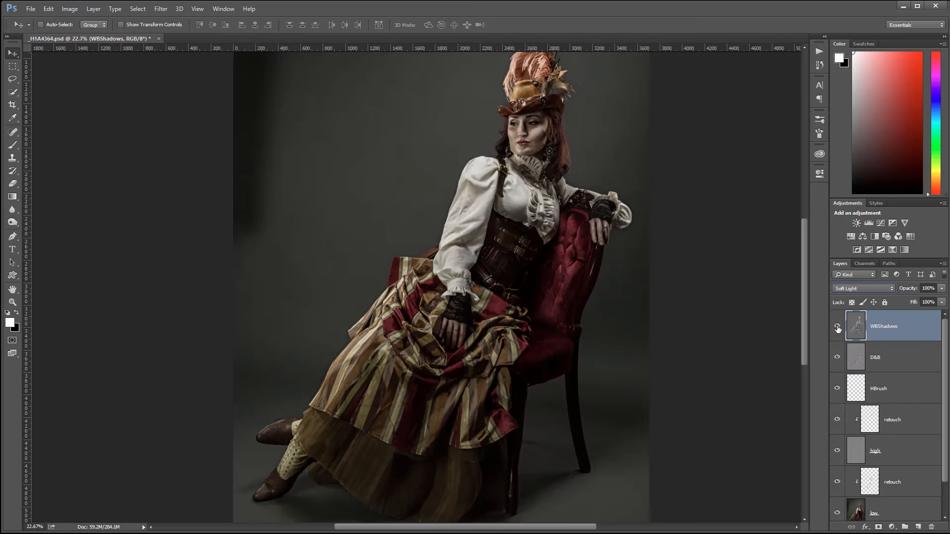
{"action": "left_click", "coordinate": [837, 326]}
{"action": "left_click", "coordinate": [838, 327]}
{"action": "left_click", "coordinate": [837, 327]}
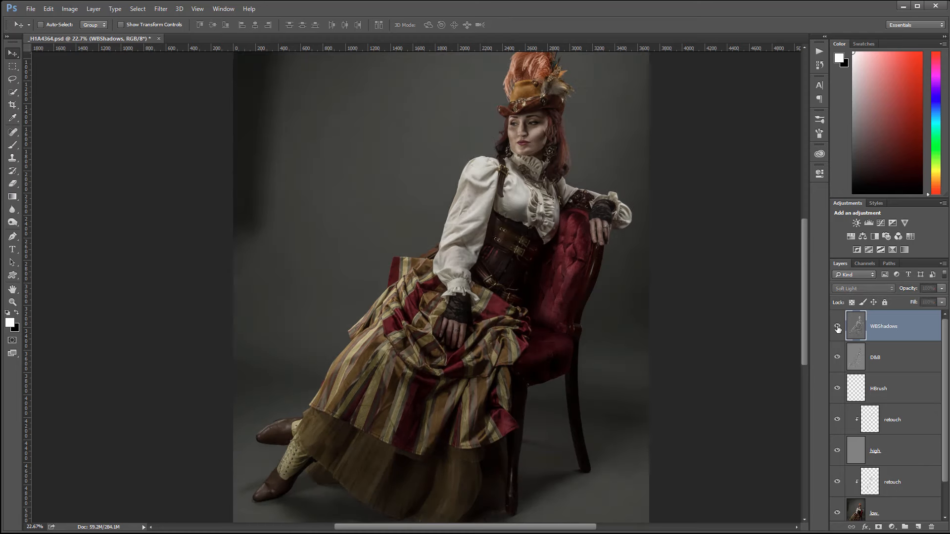
{"action": "left_click", "coordinate": [837, 327]}
{"action": "left_click", "coordinate": [838, 327]}
{"action": "left_click", "coordinate": [837, 327]}
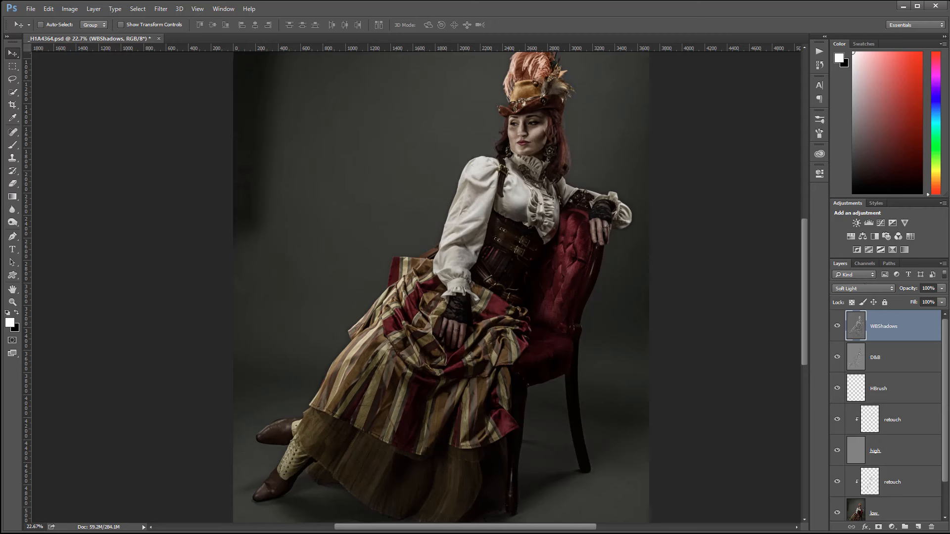
Step: Reduce the WBShadows layer's fill to 31% and check the softened effect against the image without it
{"action": "left_click", "coordinate": [941, 302]}
{"action": "left_click_drag", "start_coordinate": [943, 313], "coordinate": [907, 313]}
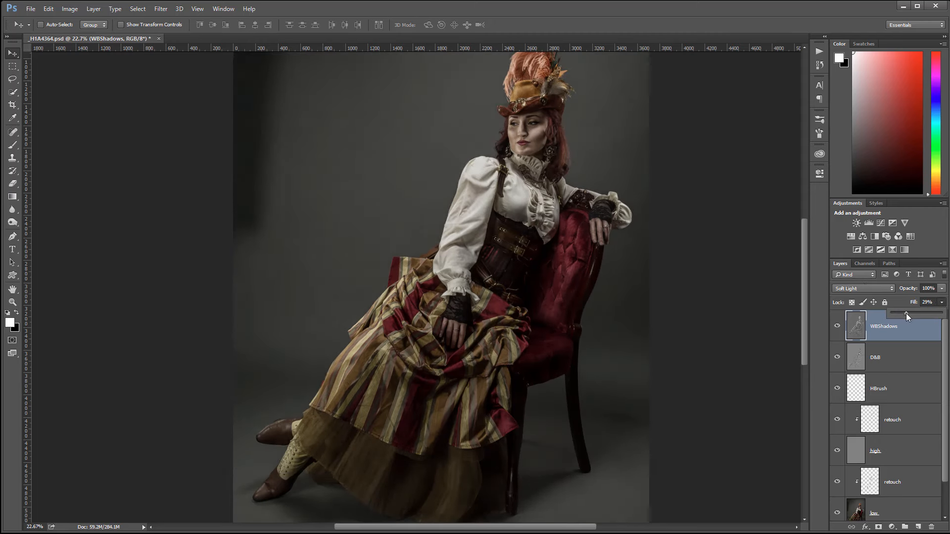
{"action": "left_click", "coordinate": [841, 327]}
{"action": "left_click", "coordinate": [843, 327]}
{"action": "left_click", "coordinate": [841, 328]}
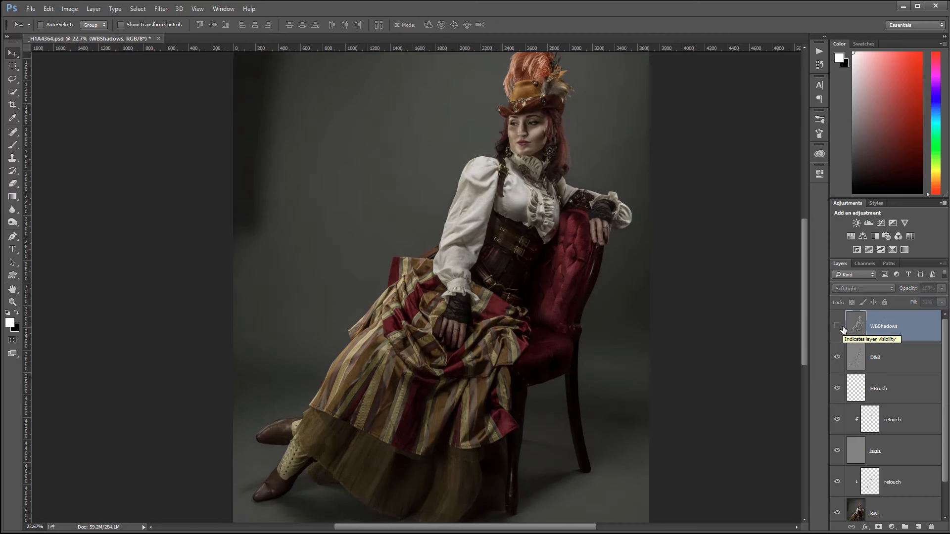
{"action": "left_click", "coordinate": [842, 328]}
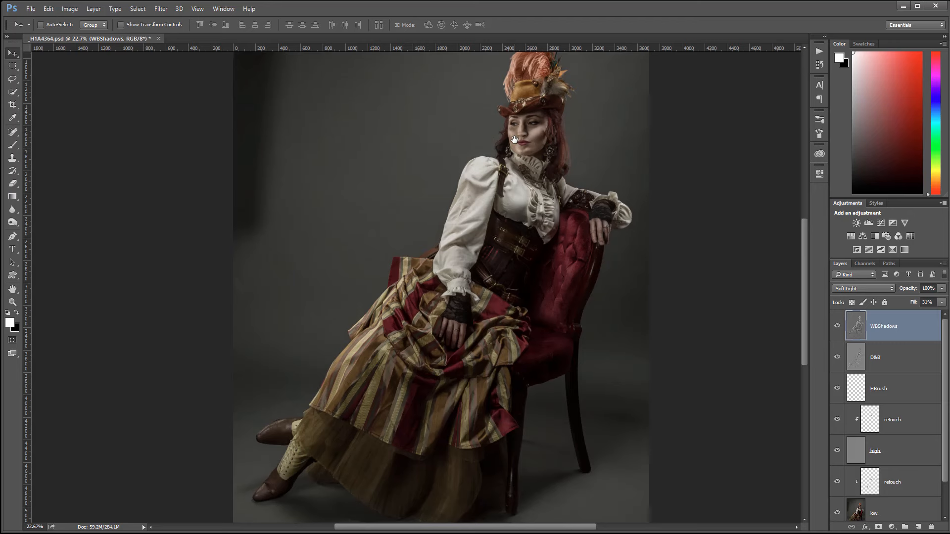
Step: Merge all visible layers into a new layer above WBShadows and name it Blur
{"action": "left_click_drag", "start_coordinate": [513, 127], "coordinate": [513, 149]}
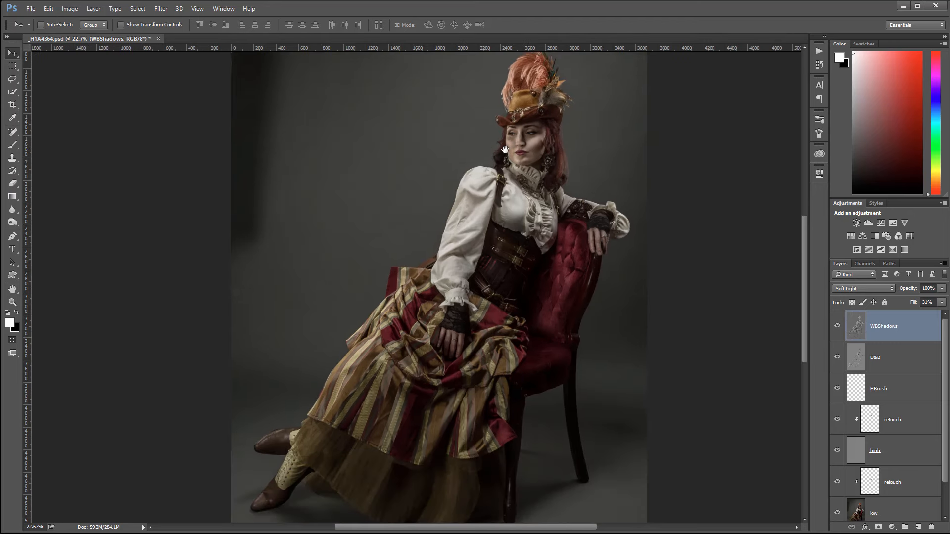
{"action": "scroll", "coordinate": [474, 219], "scroll_direction": "down", "scroll_amount": 1}
{"action": "scroll", "coordinate": [472, 217], "scroll_direction": "down", "scroll_amount": 2}
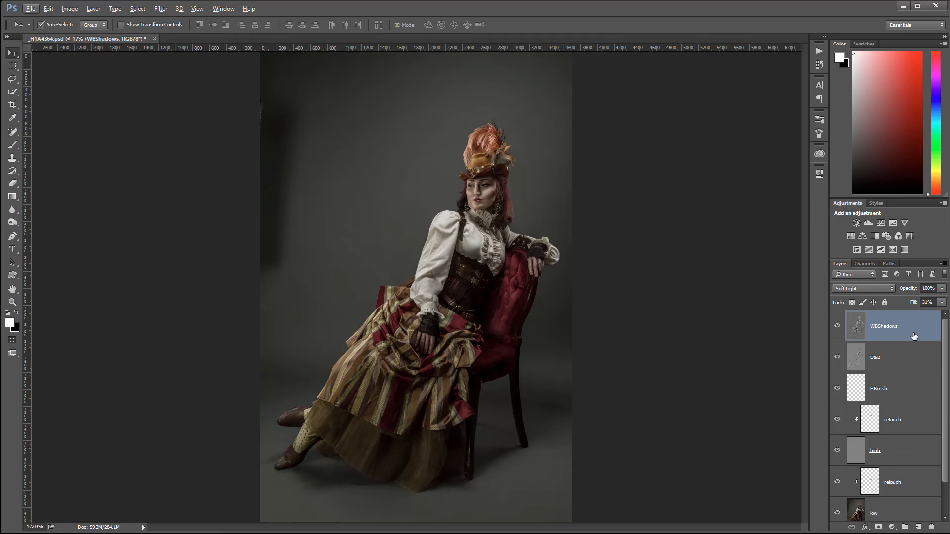
{"action": "key", "text": "alt"}
{"action": "key", "text": "ctrl+shift+alt+e"}
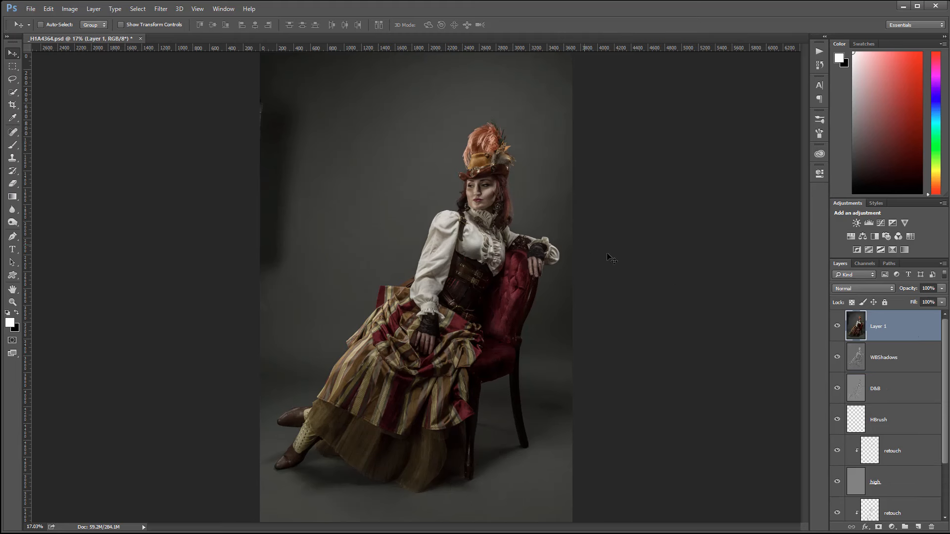
{"action": "double_click", "coordinate": [880, 327]}
{"action": "type", "text": "Blur"}
{"action": "key", "text": "Return"}
Step: Apply the Dust & Scratches filter to the Blur layer with a reduced radius and threshold 0, previewing the effect on the face
{"action": "left_click", "coordinate": [161, 8]}
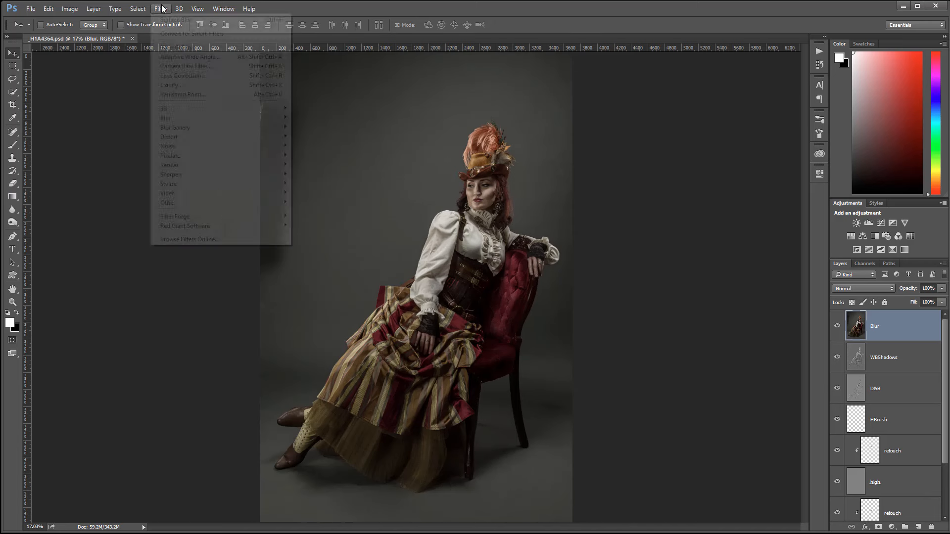
{"action": "mouse_move", "coordinate": [191, 149]}
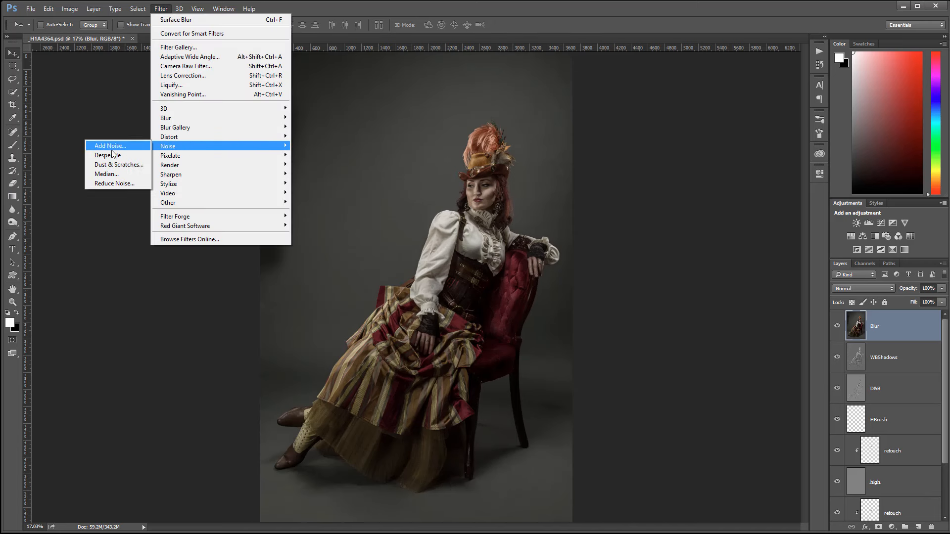
{"action": "left_click", "coordinate": [115, 166]}
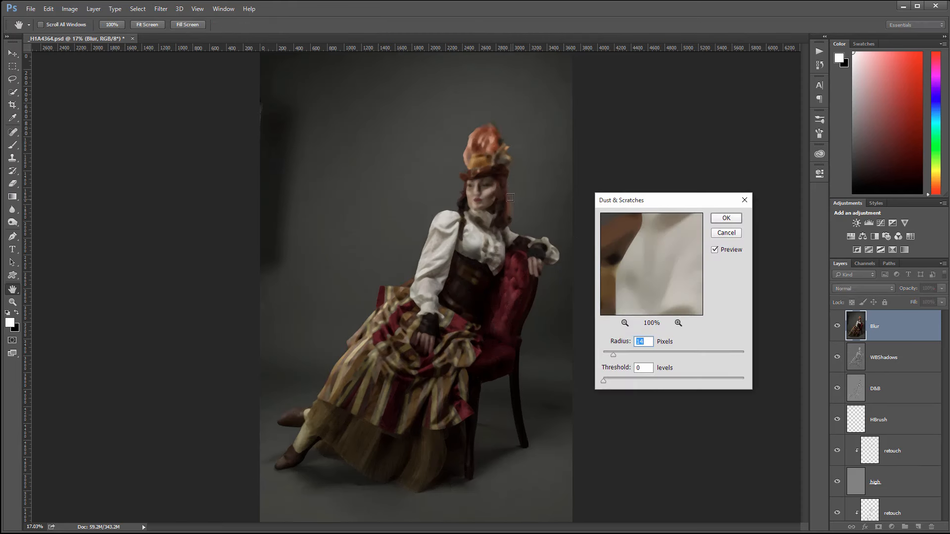
{"action": "left_click", "coordinate": [486, 193]}
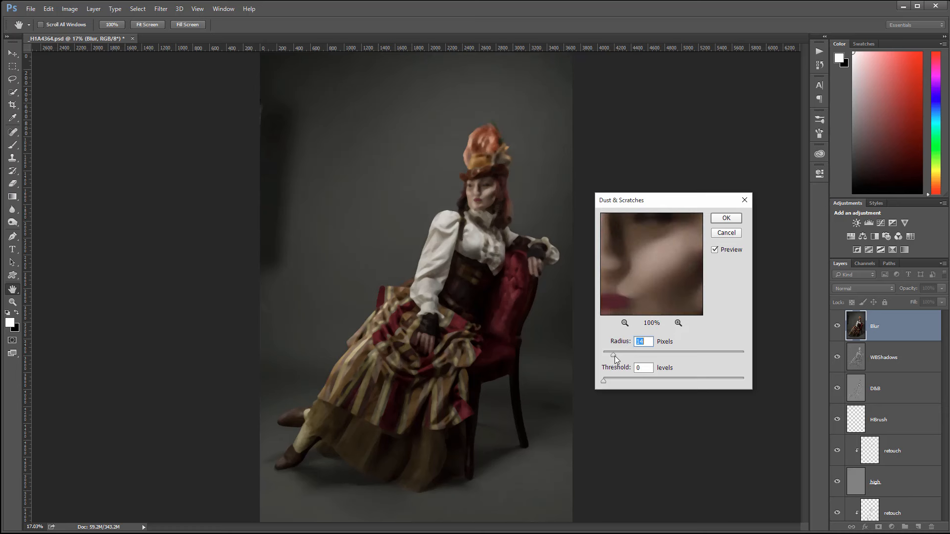
{"action": "left_click_drag", "start_coordinate": [613, 355], "coordinate": [610, 355]}
{"action": "left_click_drag", "start_coordinate": [609, 355], "coordinate": [609, 355]}
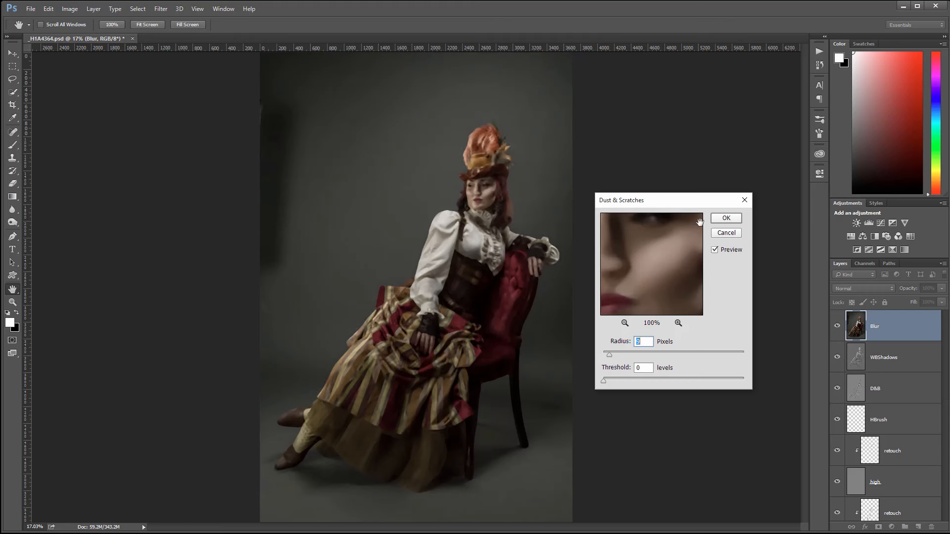
{"action": "key", "text": "Return"}
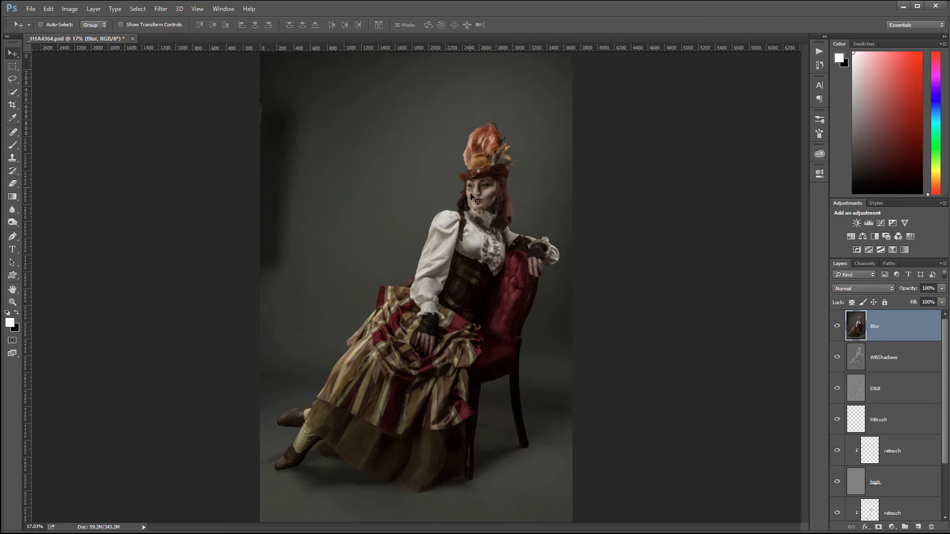
Step: Add a layer mask to the Blur layer and invert it to black to hide the blur
{"action": "left_click", "coordinate": [878, 527]}
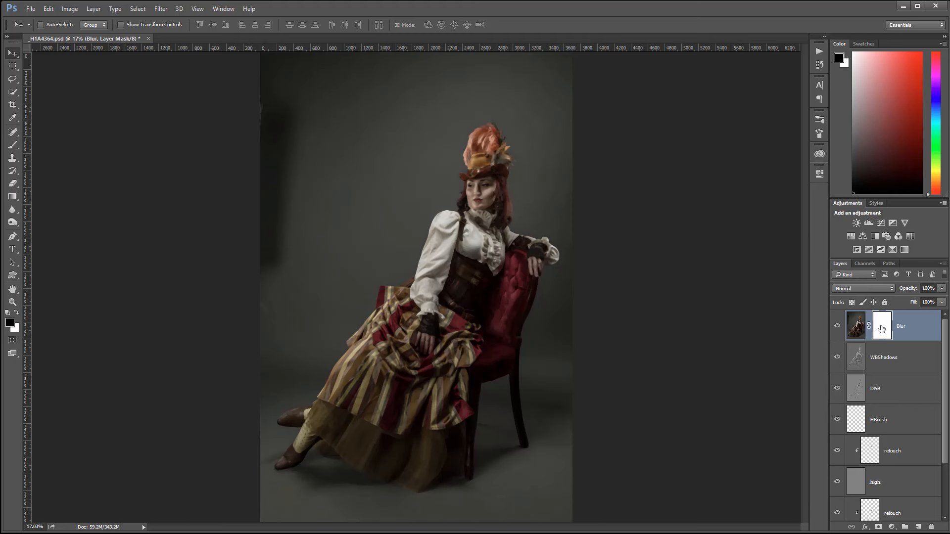
{"action": "key", "text": "ctrl"}
{"action": "key", "text": "shift+F5"}
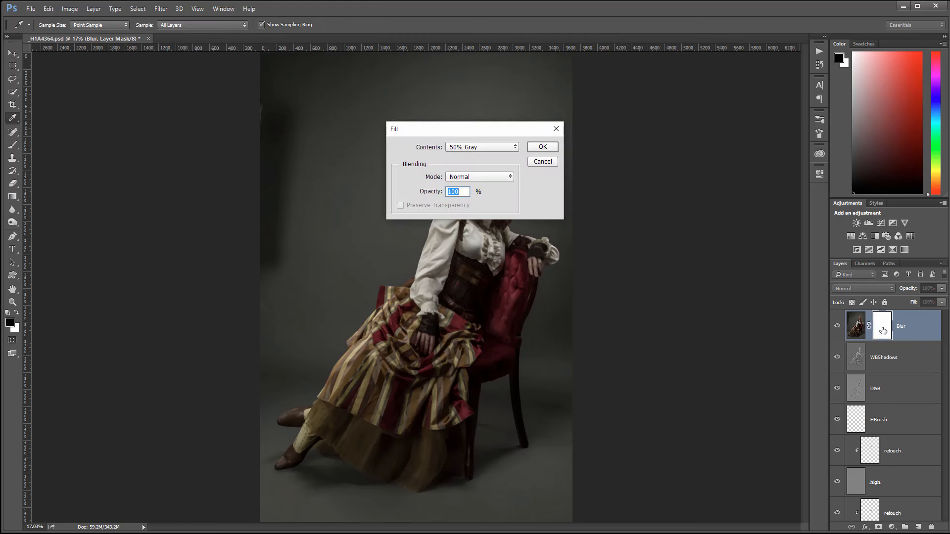
{"action": "left_click", "coordinate": [550, 164]}
{"action": "key", "text": "ctrl+i"}
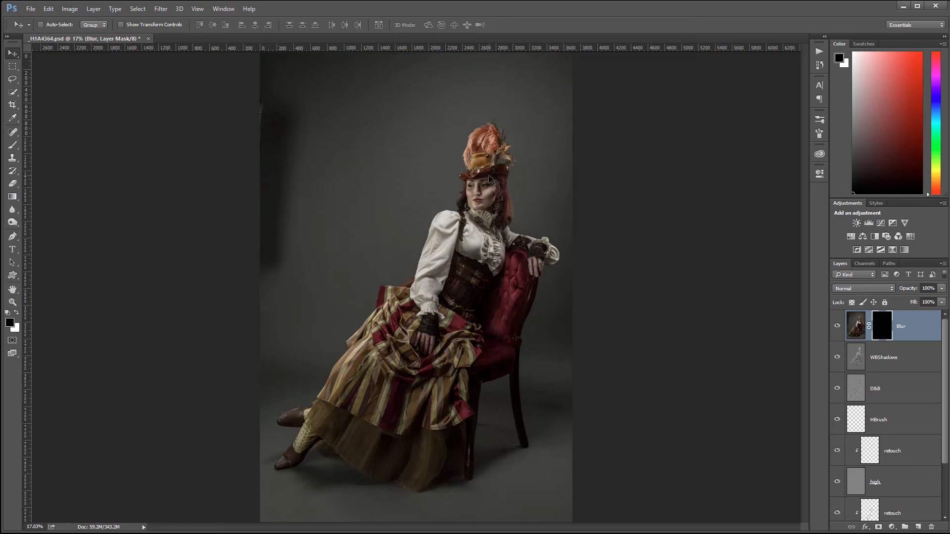
Step: Paint white on the Blur layer's mask over the cheek with a size 40 brush at 10% opacity, and inspect the mask alone
{"action": "scroll", "coordinate": [491, 177], "scroll_direction": "up", "scroll_amount": 8}
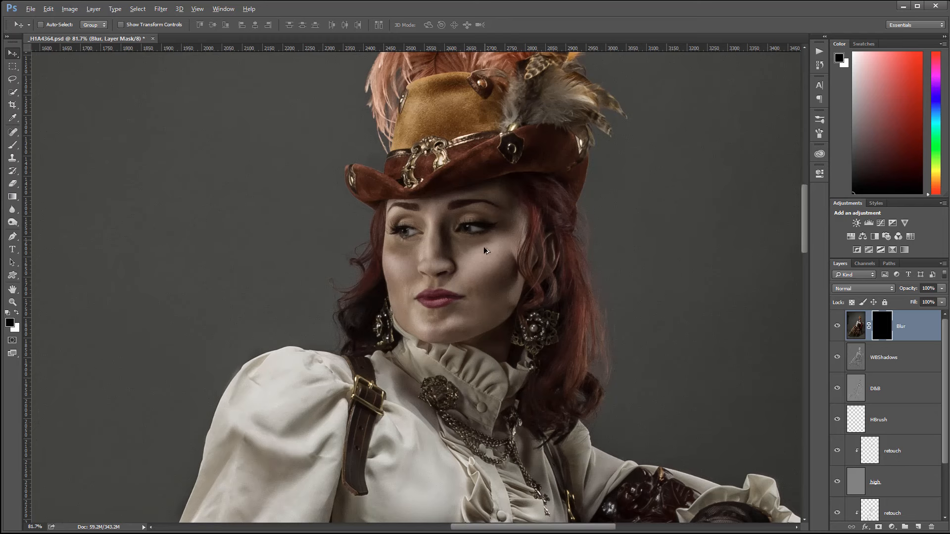
{"action": "scroll", "coordinate": [484, 252], "scroll_direction": "up", "scroll_amount": 4}
{"action": "scroll", "coordinate": [485, 270], "scroll_direction": "up", "scroll_amount": 1}
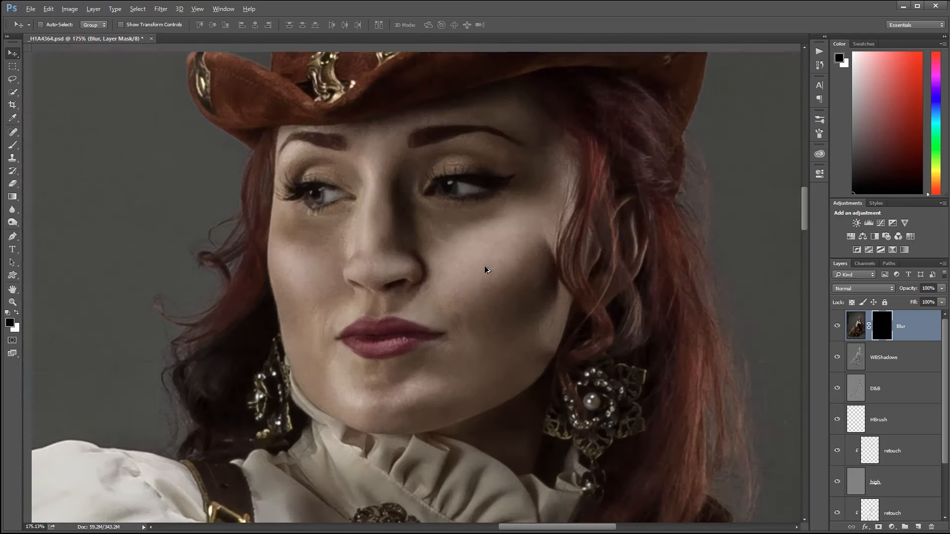
{"action": "left_click", "coordinate": [12, 145]}
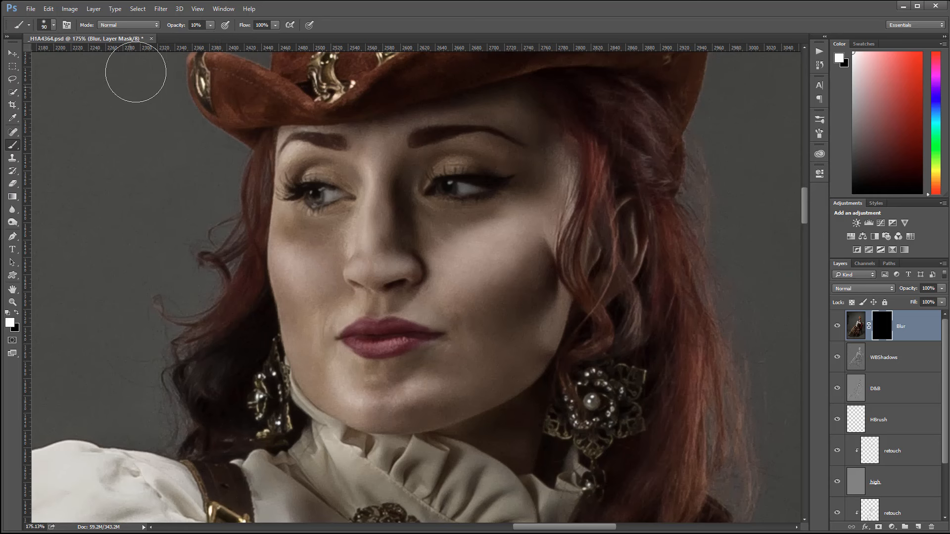
{"action": "key", "text": "x"}
{"action": "key", "text": "bracketleft"}
{"action": "key", "text": "bracketleft"}
{"action": "key", "text": "bracketleft"}
{"action": "left_click", "coordinate": [877, 321], "text": "alt"}
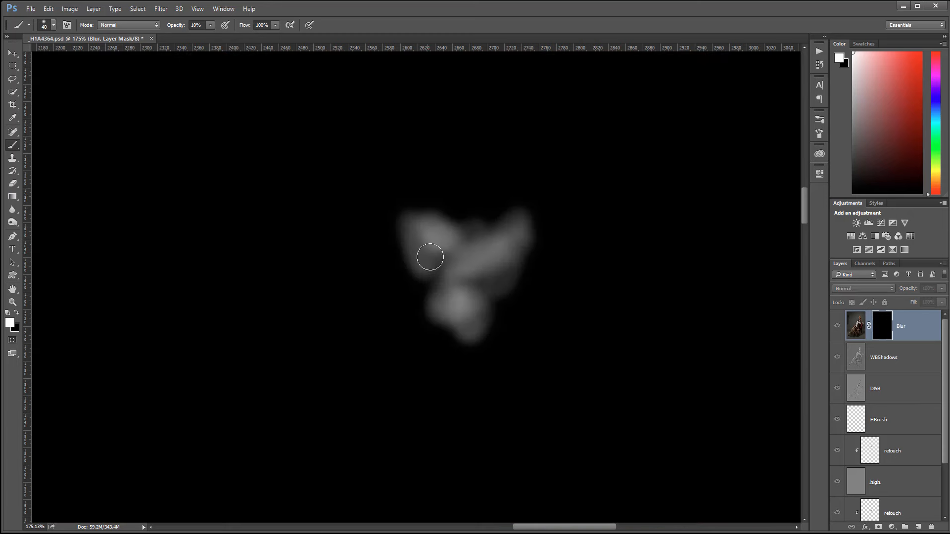
{"action": "left_click", "coordinate": [890, 336], "text": "alt"}
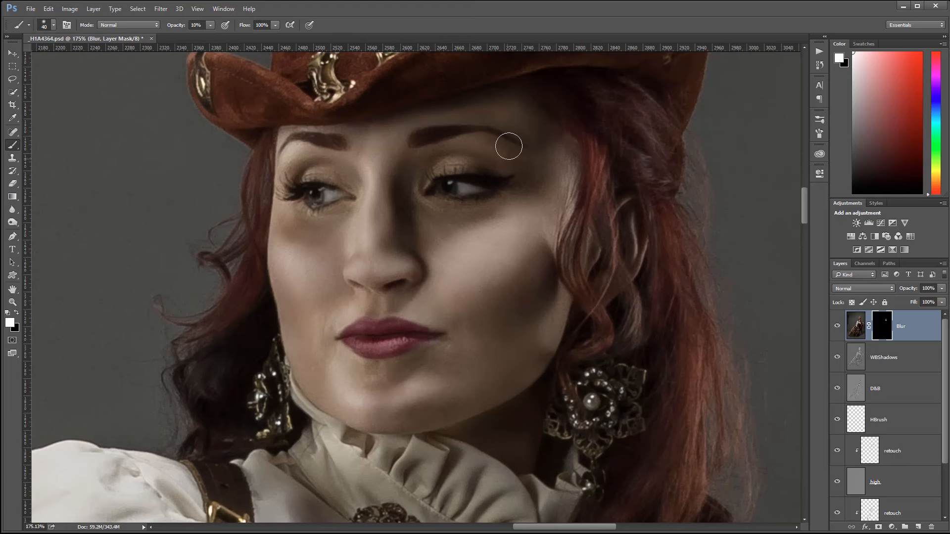
Step: Brush the blur into the skin and cloth transitions around the face, blouse and the hand resting on the skirt
{"action": "left_click_drag", "start_coordinate": [508, 148], "coordinate": [533, 456]}
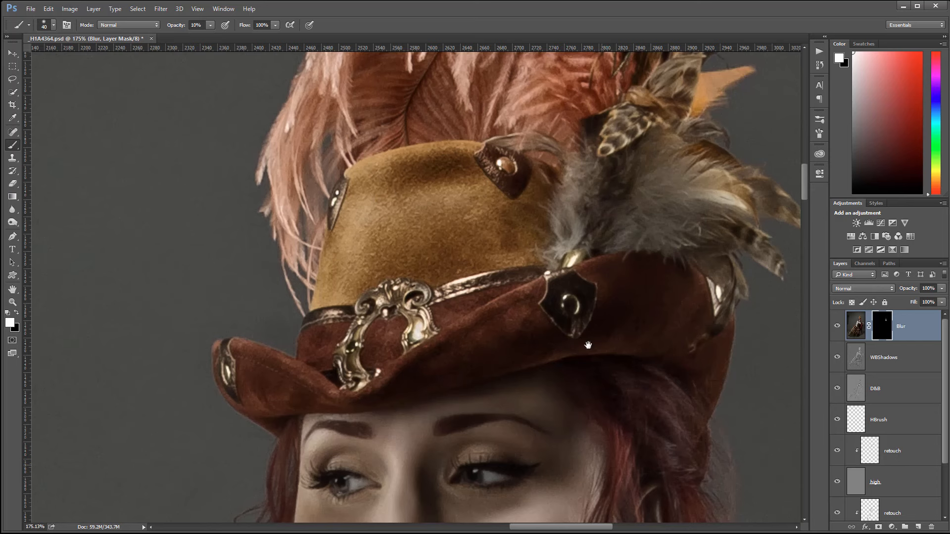
{"action": "left_click_drag", "start_coordinate": [588, 345], "coordinate": [560, 265]}
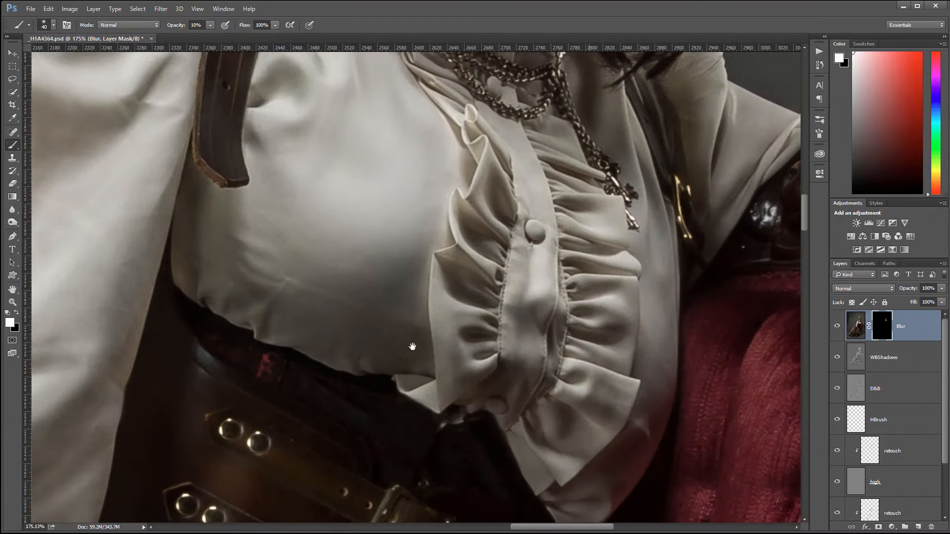
{"action": "left_click_drag", "start_coordinate": [428, 343], "coordinate": [469, 132]}
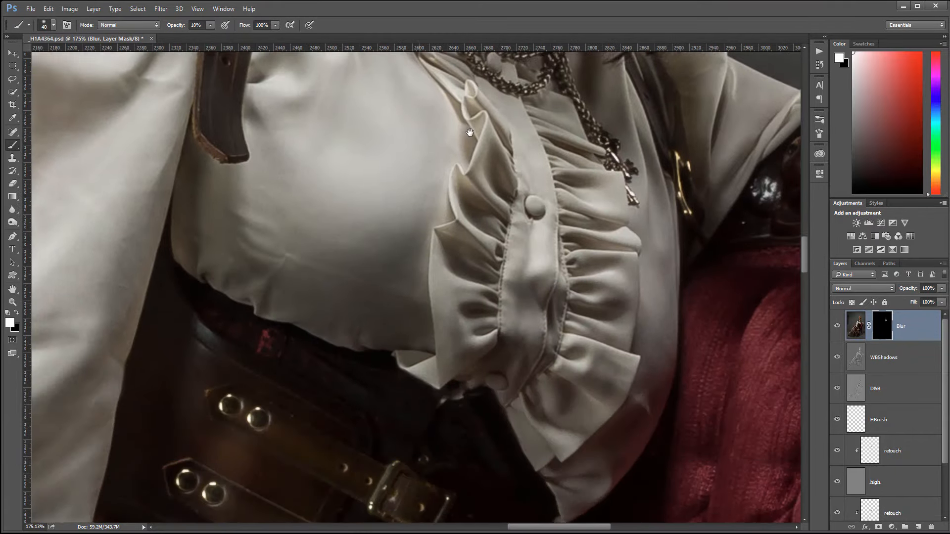
{"action": "left_click_drag", "start_coordinate": [394, 429], "coordinate": [555, 123]}
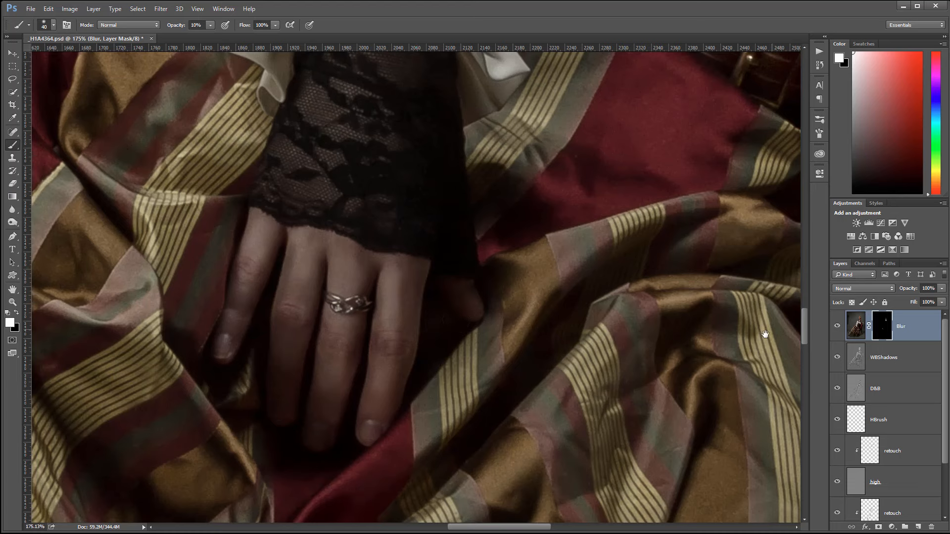
{"action": "left_click_drag", "start_coordinate": [766, 334], "coordinate": [388, 356]}
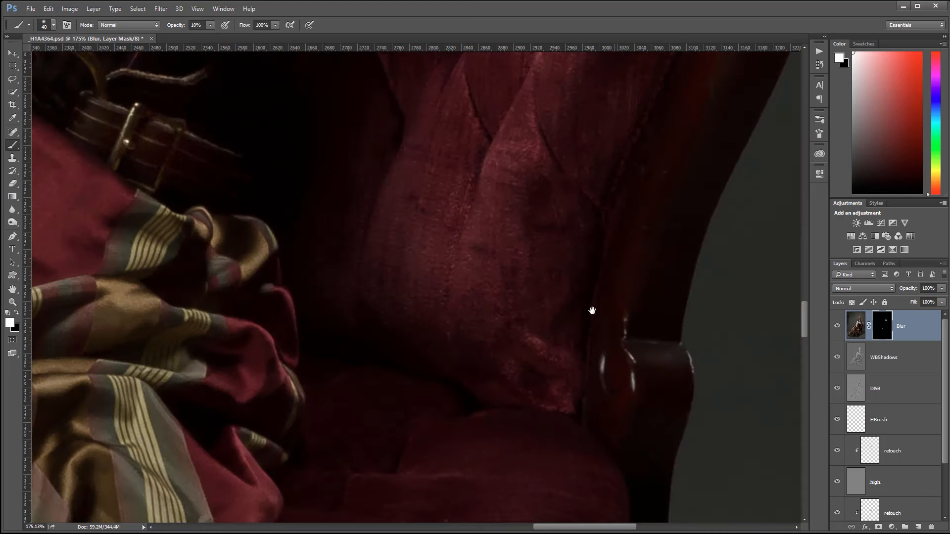
{"action": "left_click_drag", "start_coordinate": [213, 339], "coordinate": [568, 312]}
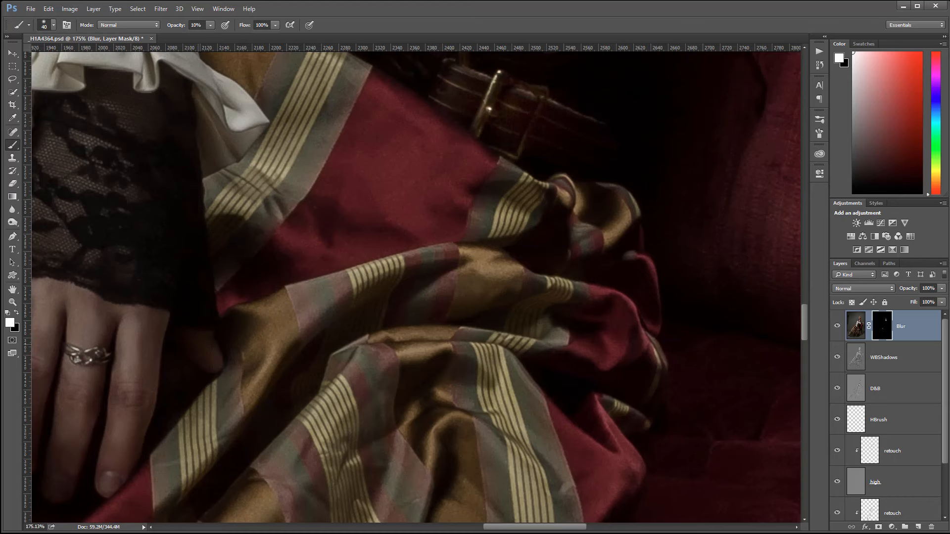
Step: Brush the blur onto the hand and cuff resting on the red chair's backrest
{"action": "left_click_drag", "start_coordinate": [721, 92], "coordinate": [465, 425]}
{"action": "left_click_drag", "start_coordinate": [658, 139], "coordinate": [547, 356]}
{"action": "left_click_drag", "start_coordinate": [594, 136], "coordinate": [532, 475]}
{"action": "left_click_drag", "start_coordinate": [439, 54], "coordinate": [408, 178]}
{"action": "left_click_drag", "start_coordinate": [600, 182], "coordinate": [408, 31]}
{"action": "left_click_drag", "start_coordinate": [478, 353], "coordinate": [449, 237]}
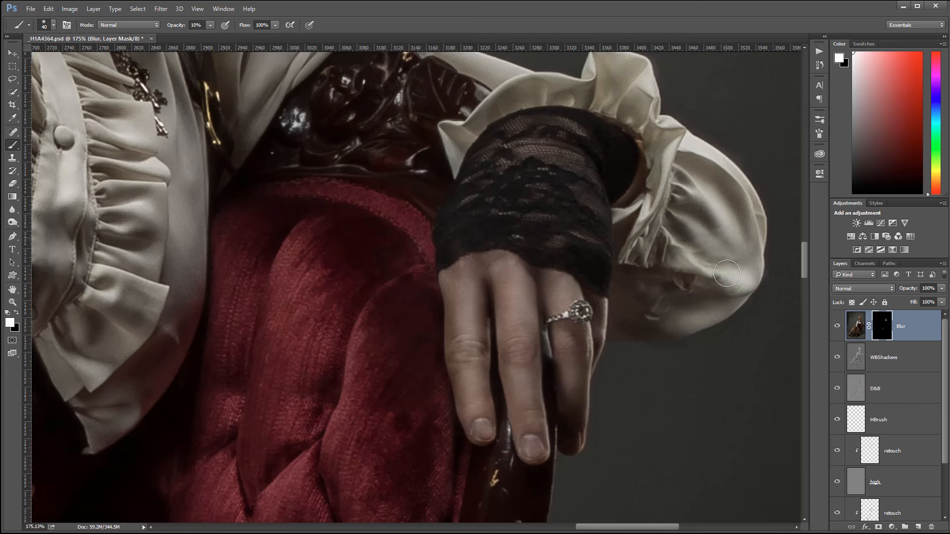
Step: Paint the blur mask over the corset area and the long white sleeve, and review the whole portrait
{"action": "left_click_drag", "start_coordinate": [389, 327], "coordinate": [598, 248]}
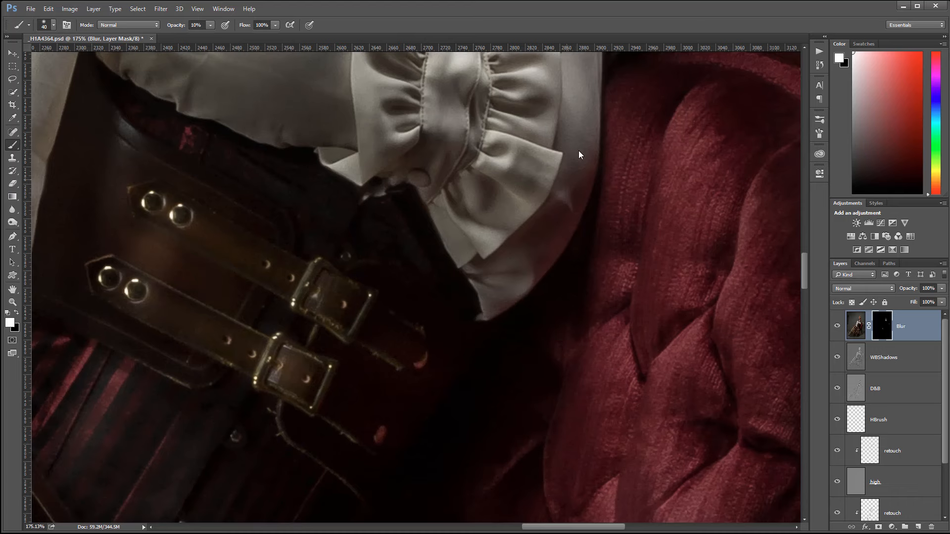
{"action": "left_click_drag", "start_coordinate": [501, 281], "coordinate": [748, 434]}
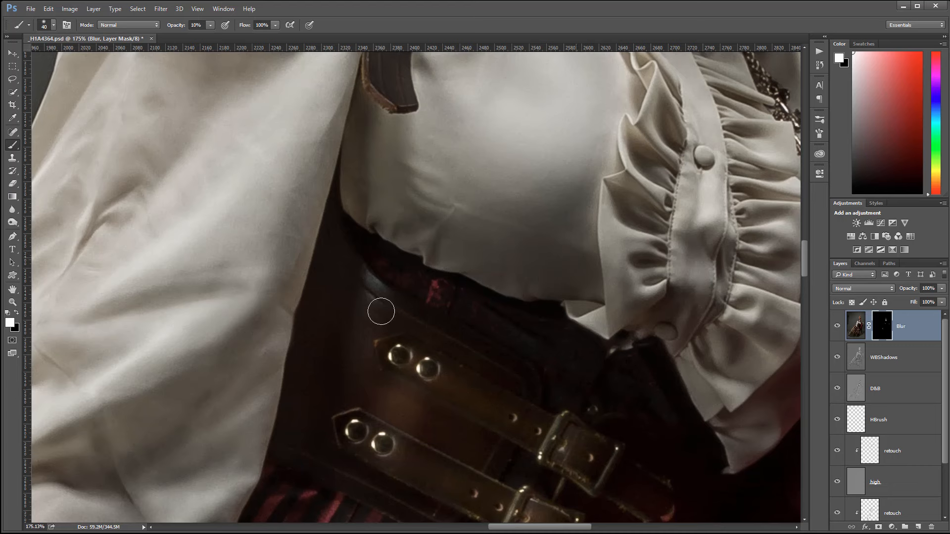
{"action": "left_click_drag", "start_coordinate": [159, 407], "coordinate": [443, 238]}
{"action": "left_click_drag", "start_coordinate": [596, 467], "coordinate": [370, 416]}
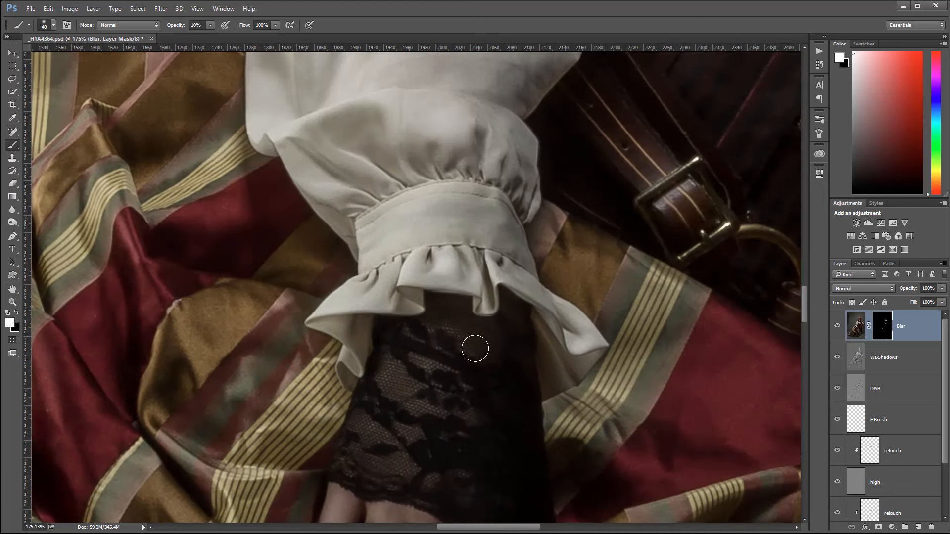
{"action": "scroll", "coordinate": [475, 346], "scroll_direction": "down", "scroll_amount": 1}
{"action": "scroll", "coordinate": [483, 355], "scroll_direction": "down", "scroll_amount": 10}
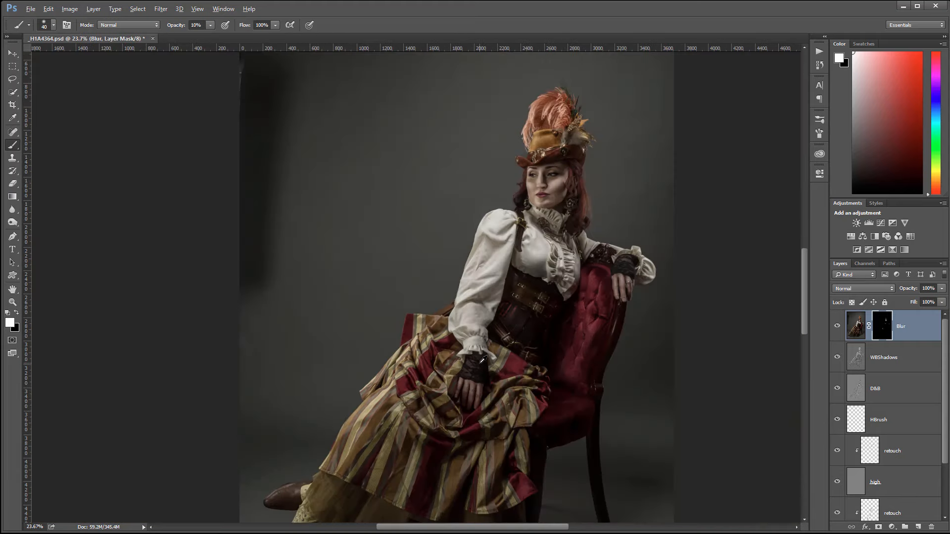
{"action": "scroll", "coordinate": [482, 360], "scroll_direction": "down", "scroll_amount": 1}
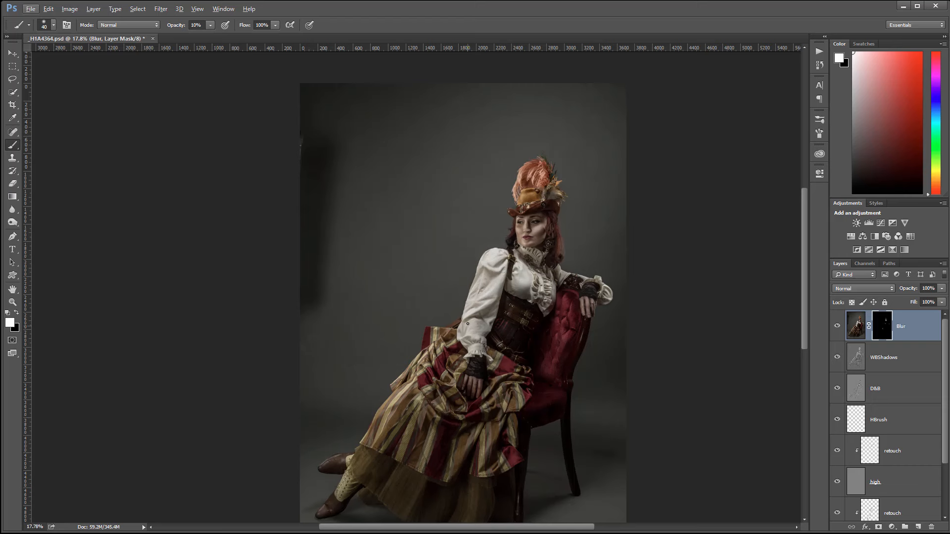
{"action": "mouse_move", "coordinate": [481, 373]}
{"action": "left_mouse_down"}
{"action": "mouse_move", "coordinate": [459, 295]}
{"action": "mouse_move", "coordinate": [455, 317]}
{"action": "left_mouse_up"}
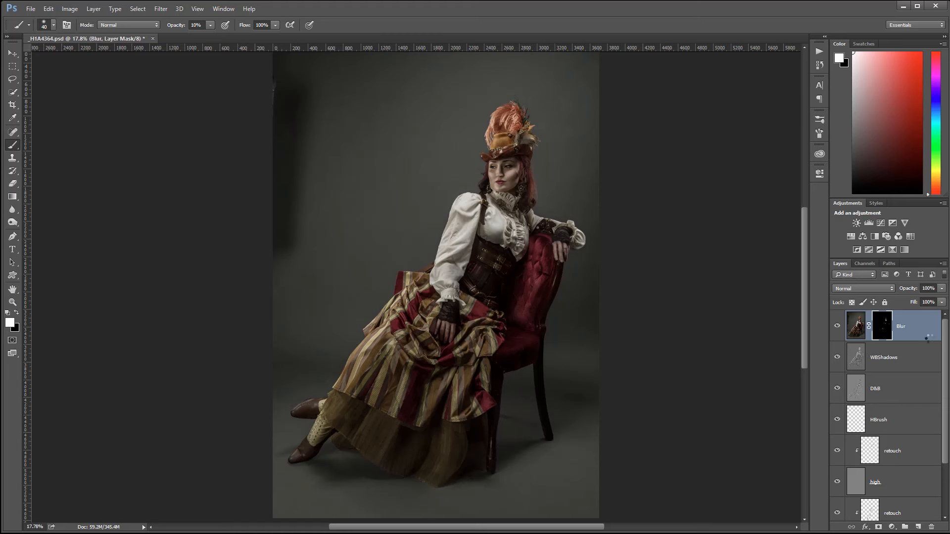
Step: Merge all visible layers into a new top layer and apply Dust & Scratches with radius 67 pixels and threshold 0
{"action": "key", "text": "ctrl+shift+alt+e"}
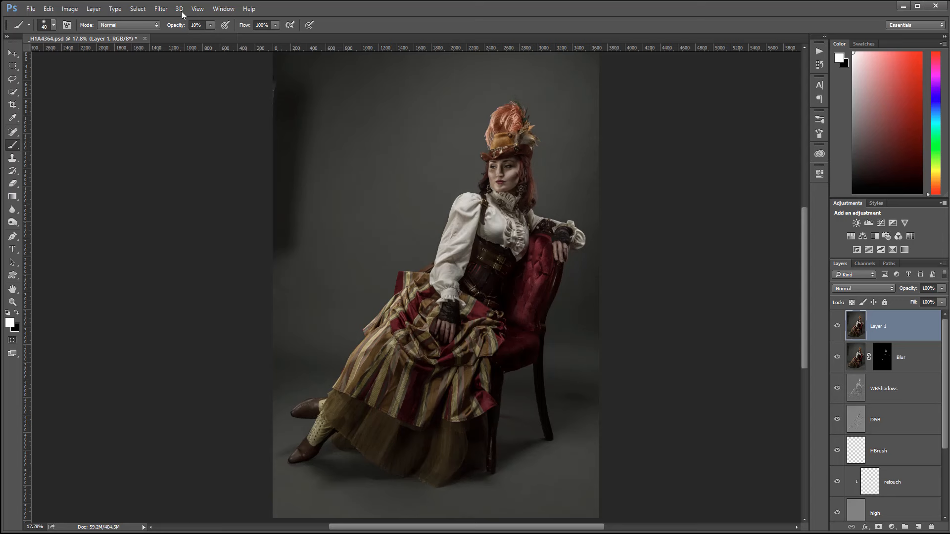
{"action": "left_click", "coordinate": [161, 9]}
{"action": "mouse_move", "coordinate": [218, 146]}
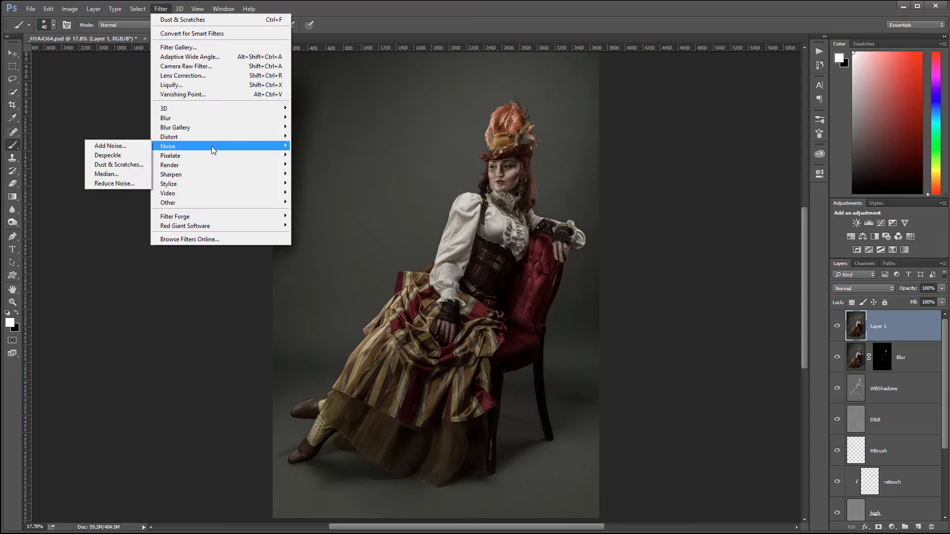
{"action": "left_click", "coordinate": [121, 164]}
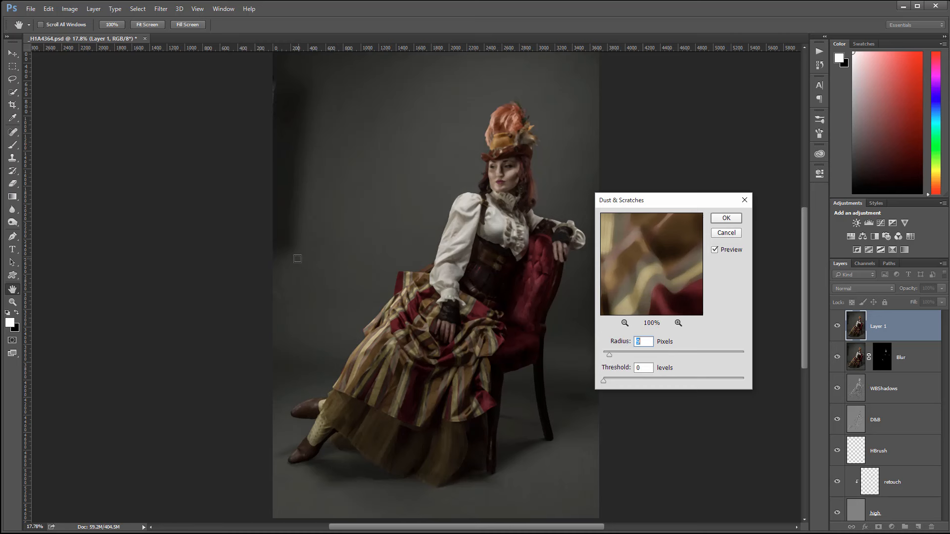
{"action": "left_click_drag", "start_coordinate": [626, 355], "coordinate": [658, 354]}
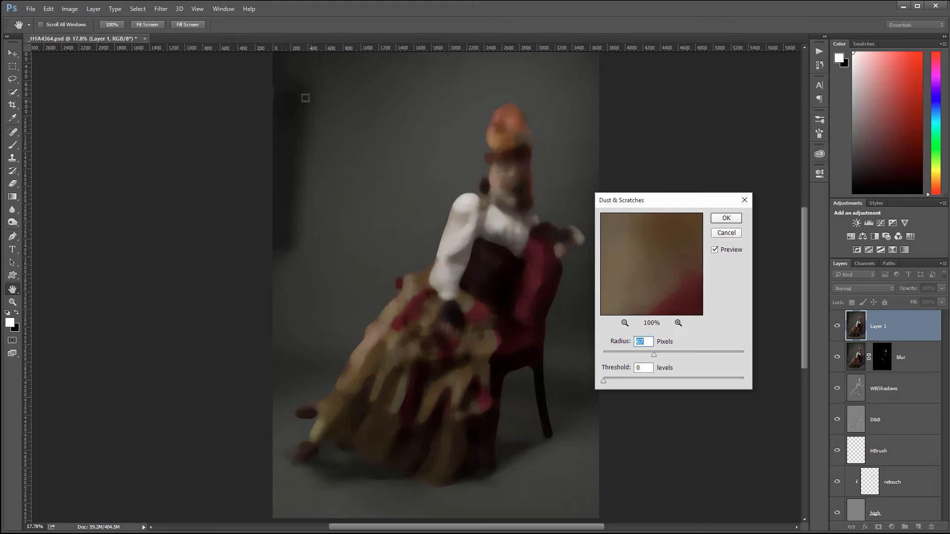
{"action": "left_click", "coordinate": [727, 219]}
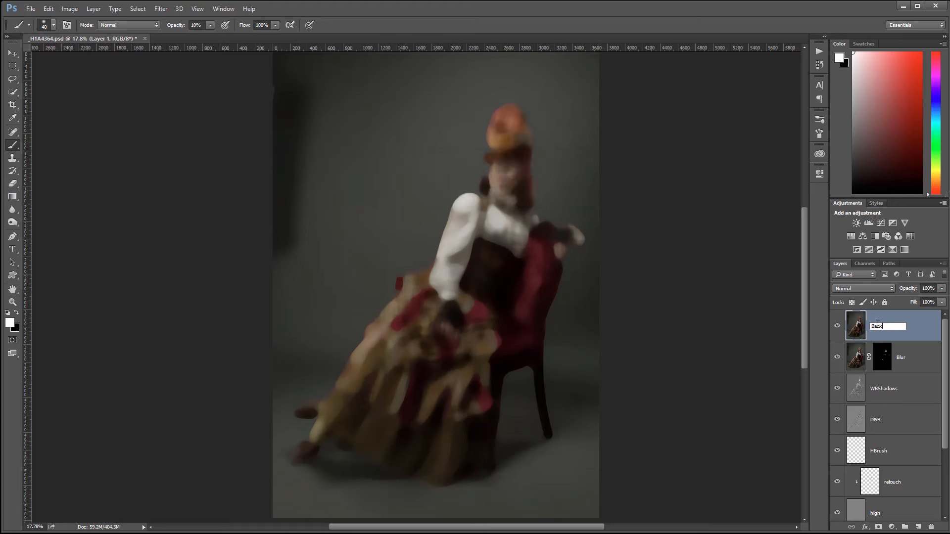
Step: Name the heavily blurred layer Back and give it a layer mask inverted to black
{"action": "left_click", "coordinate": [878, 528]}
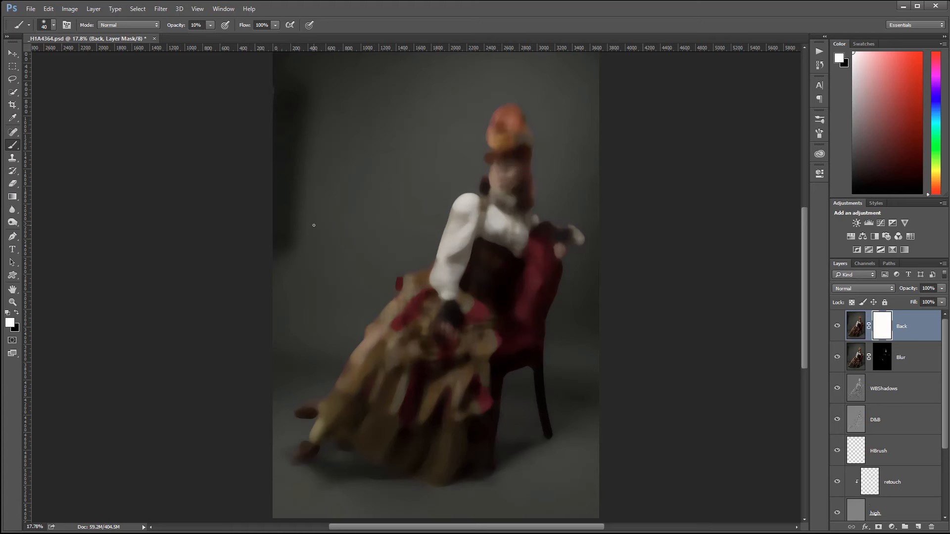
{"action": "key", "text": "ctrl+i"}
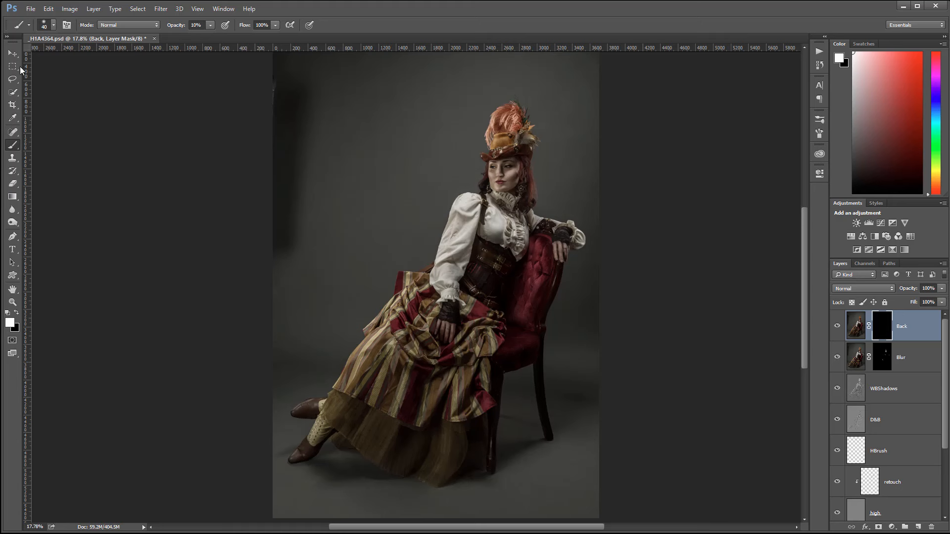
Step: Paint white on the Back mask over the backdrop beside the woman with a size 700 brush at 20% opacity
{"action": "left_click", "coordinate": [16, 156]}
{"action": "key", "text": "b"}
{"action": "key", "text": "2"}
{"action": "mouse_move", "coordinate": [390, 140]}
{"action": "left_mouse_down"}
{"action": "mouse_move", "coordinate": [390, 176]}
{"action": "mouse_move", "coordinate": [409, 180]}
{"action": "left_mouse_up"}
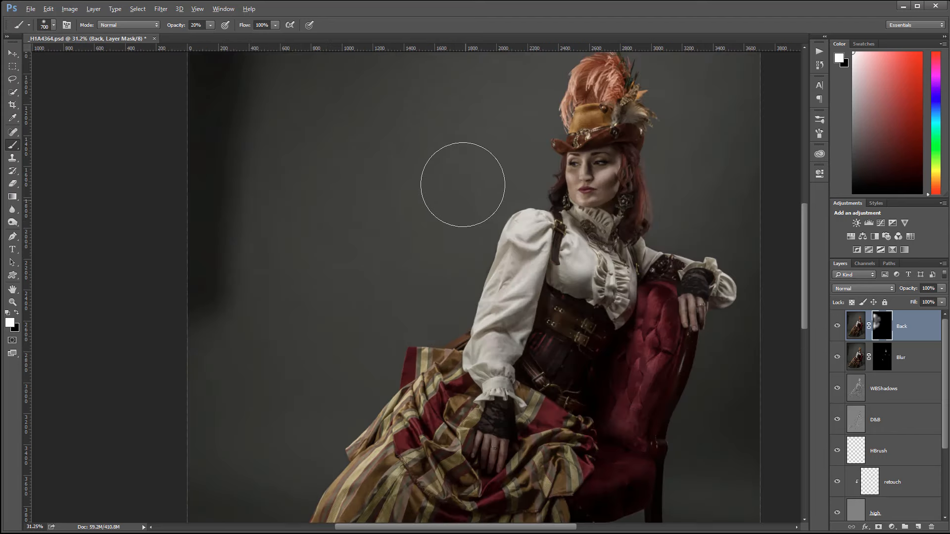
{"action": "key", "text": "alt"}
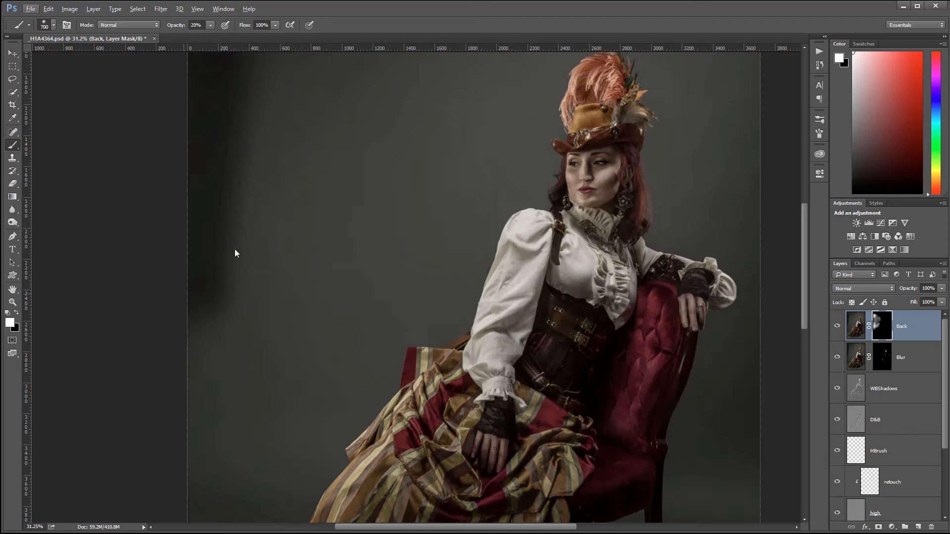
{"action": "key", "text": "space"}
Step: Smooth the backdrop above the hat and behind the chair by painting white on the Back mask
{"action": "left_click_drag", "start_coordinate": [435, 212], "coordinate": [337, 381]}
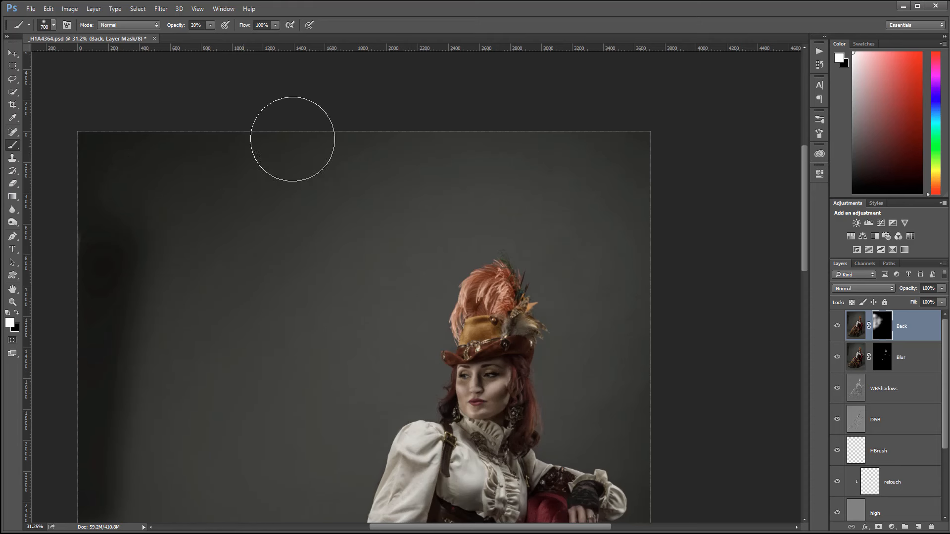
{"action": "mouse_move", "coordinate": [292, 139]}
{"action": "left_mouse_down"}
{"action": "mouse_move", "coordinate": [218, 149]}
{"action": "mouse_move", "coordinate": [392, 148]}
{"action": "mouse_move", "coordinate": [659, 223]}
{"action": "mouse_move", "coordinate": [701, 291]}
{"action": "left_mouse_up"}
{"action": "left_click_drag", "start_coordinate": [681, 365], "coordinate": [637, 46]}
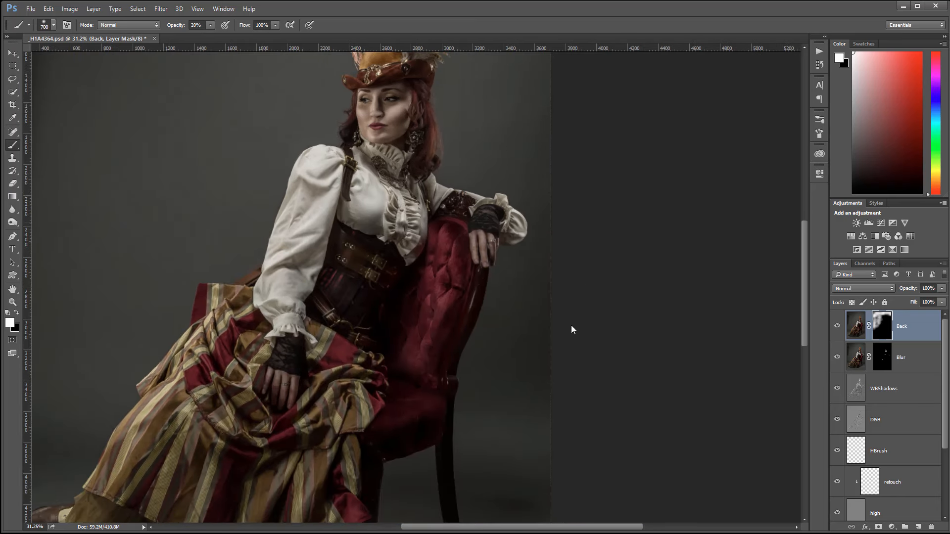
{"action": "left_click_drag", "start_coordinate": [621, 400], "coordinate": [544, 158]}
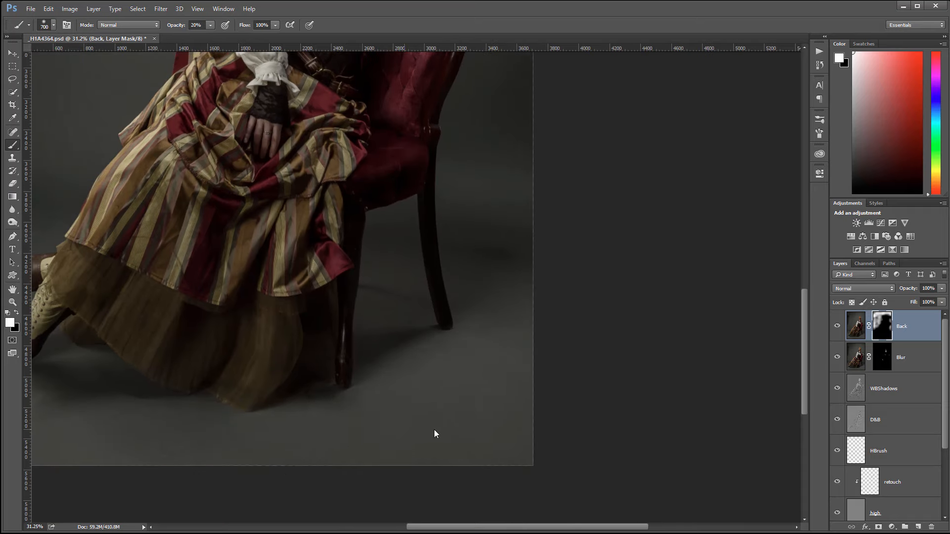
Step: Paint white on the Back mask over the floor around the skirt and shoes and up the backdrop behind her
{"action": "left_click_drag", "start_coordinate": [378, 424], "coordinate": [585, 359]}
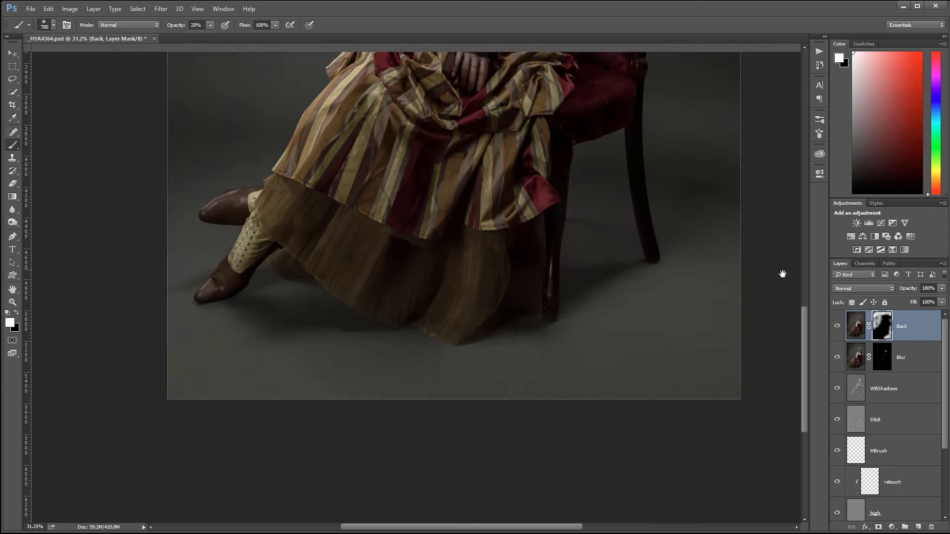
{"action": "left_click_drag", "start_coordinate": [756, 277], "coordinate": [672, 299]}
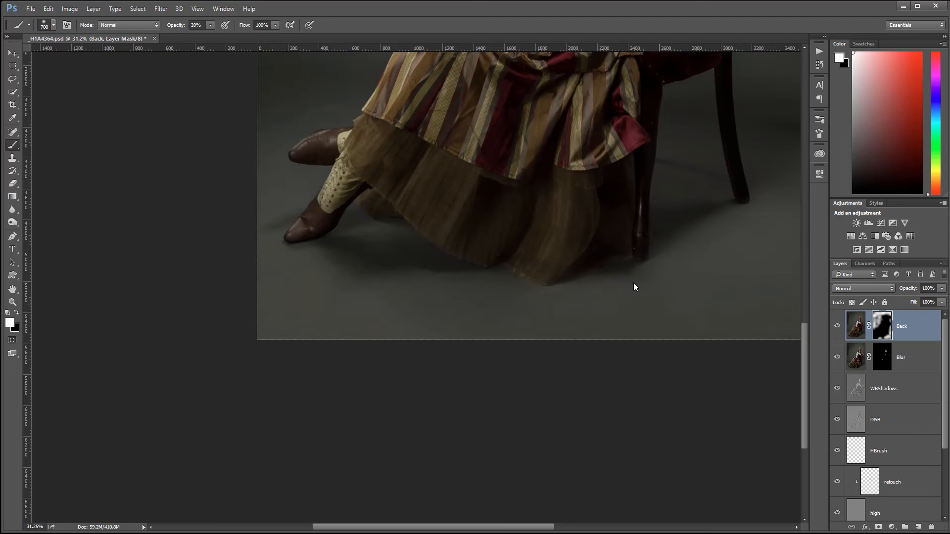
{"action": "left_click_drag", "start_coordinate": [554, 269], "coordinate": [622, 432]}
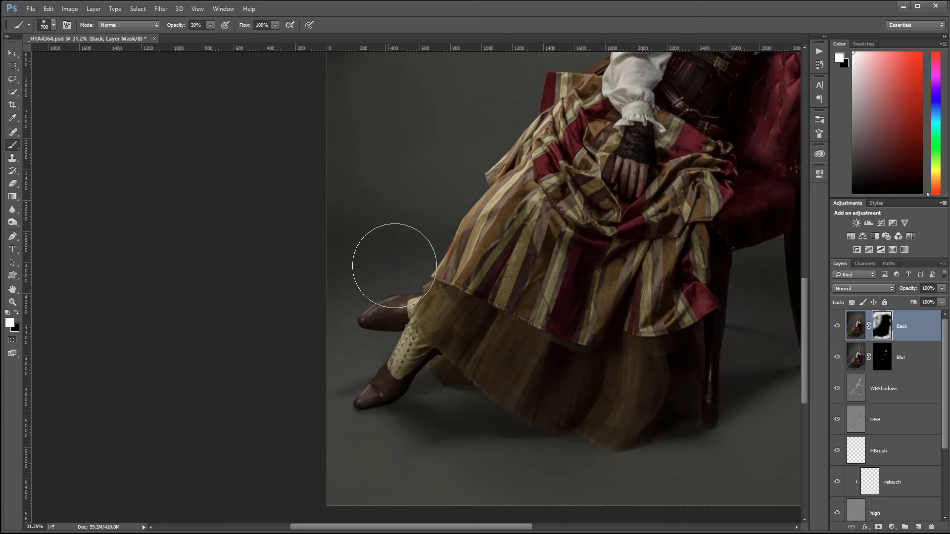
{"action": "left_click_drag", "start_coordinate": [534, 142], "coordinate": [506, 345]}
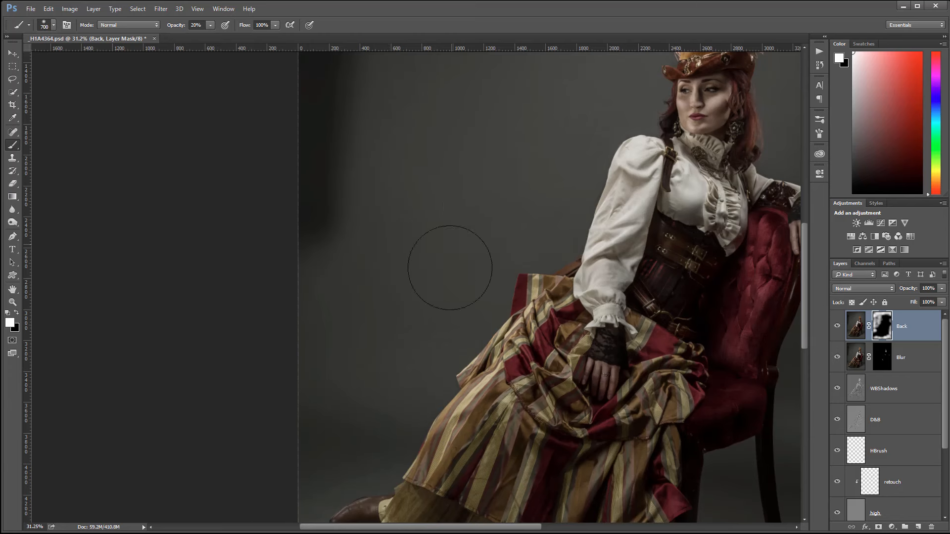
{"action": "left_click_drag", "start_coordinate": [505, 161], "coordinate": [438, 320]}
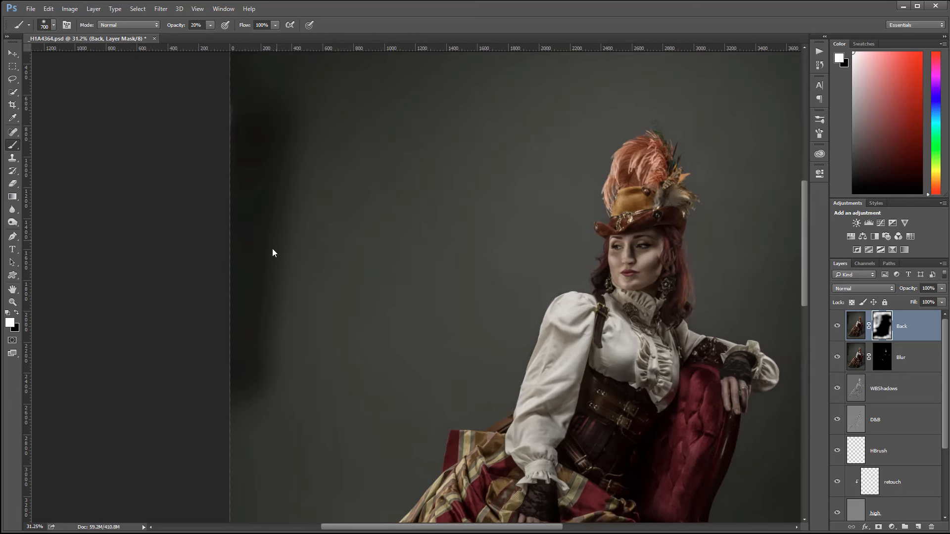
Step: Display the Back layer mask on its own and paint white over its grey patches in the backdrop's upper-left area and left side
{"action": "left_click_drag", "start_coordinate": [378, 267], "coordinate": [389, 406]}
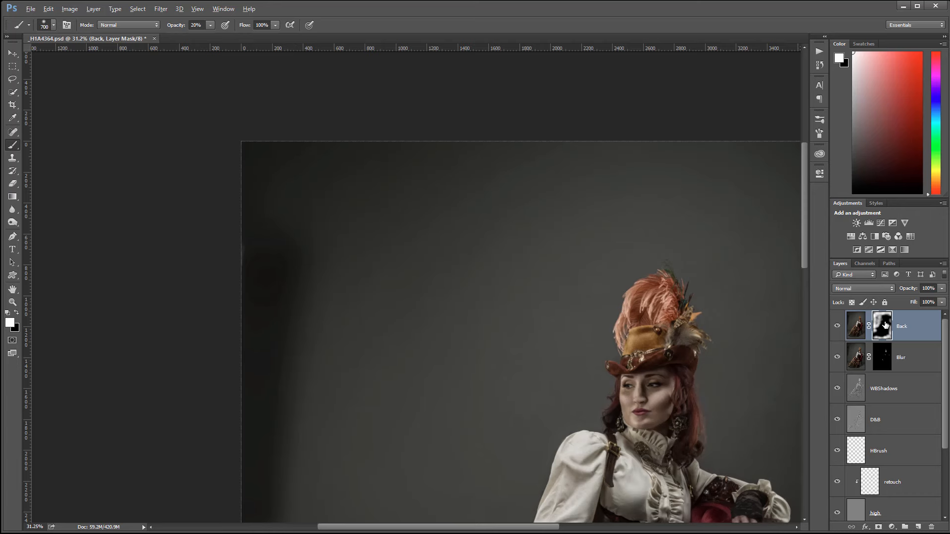
{"action": "left_click", "coordinate": [885, 324], "text": "alt"}
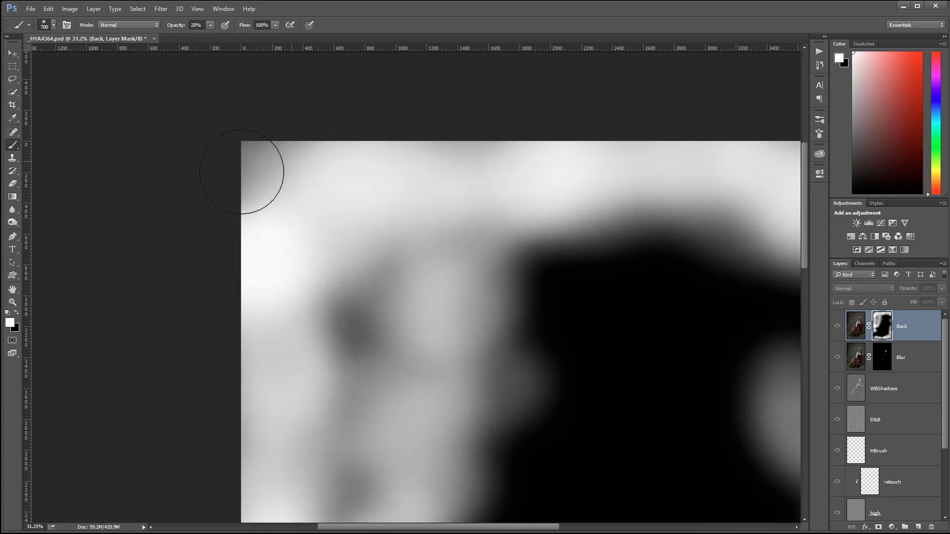
{"action": "mouse_move", "coordinate": [252, 160]}
{"action": "left_mouse_down"}
{"action": "mouse_move", "coordinate": [339, 230]}
{"action": "mouse_move", "coordinate": [330, 315]}
{"action": "left_mouse_up"}
{"action": "left_click_drag", "start_coordinate": [368, 269], "coordinate": [413, 252]}
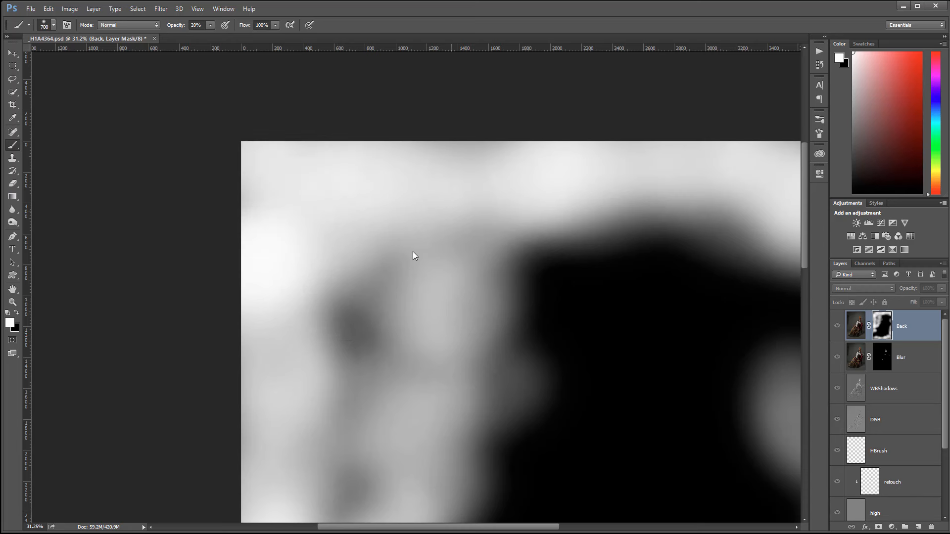
{"action": "left_click_drag", "start_coordinate": [358, 297], "coordinate": [406, 186]}
{"action": "mouse_move", "coordinate": [464, 208]}
{"action": "left_mouse_down"}
{"action": "mouse_move", "coordinate": [383, 279]}
{"action": "mouse_move", "coordinate": [390, 292]}
{"action": "left_mouse_up"}
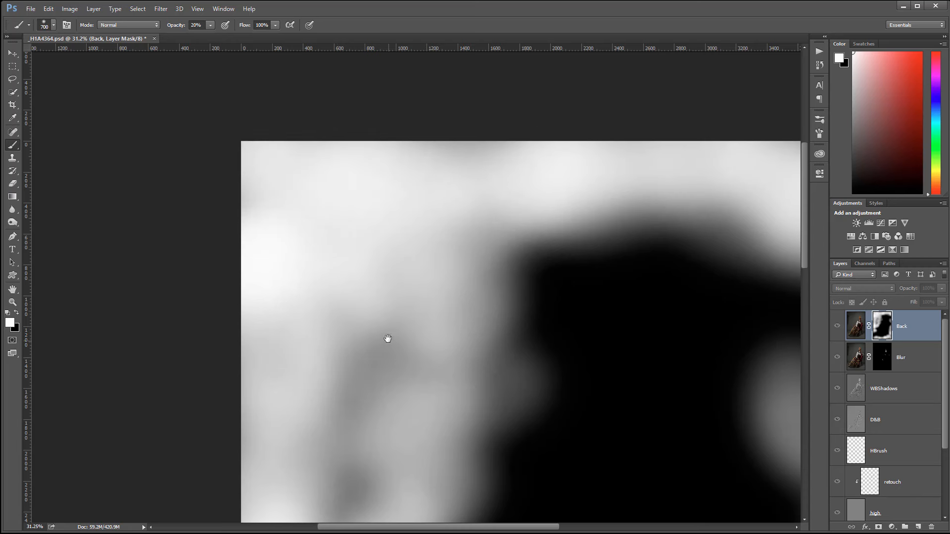
{"action": "left_click_drag", "start_coordinate": [388, 339], "coordinate": [405, 102]}
{"action": "mouse_move", "coordinate": [297, 248]}
{"action": "left_mouse_down"}
{"action": "mouse_move", "coordinate": [275, 249]}
{"action": "mouse_move", "coordinate": [271, 198]}
{"action": "left_mouse_up"}
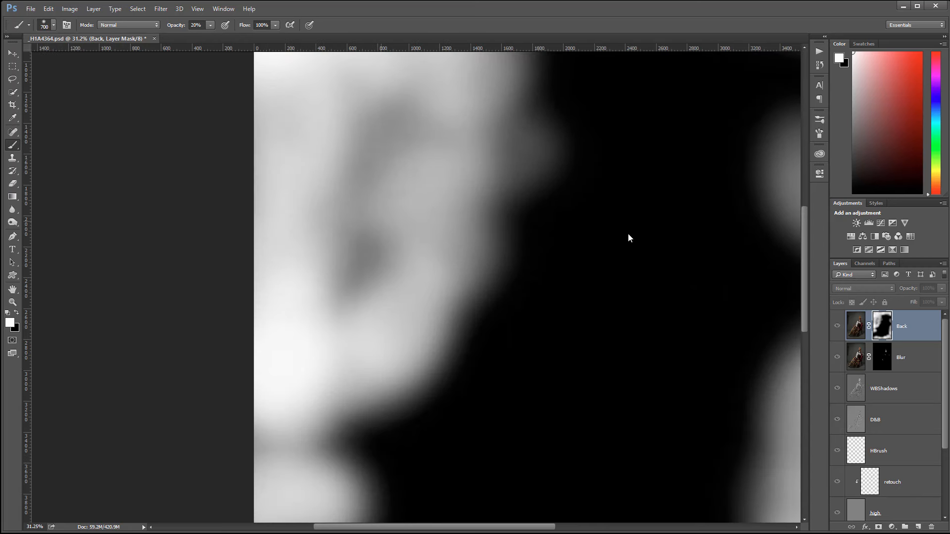
Step: Inspect the right side of the Back mask, then return to the normal image and view the whole portrait
{"action": "mouse_move", "coordinate": [628, 236]}
{"action": "left_mouse_down"}
{"action": "mouse_move", "coordinate": [142, 318]}
{"action": "mouse_move", "coordinate": [142, 358]}
{"action": "left_mouse_up"}
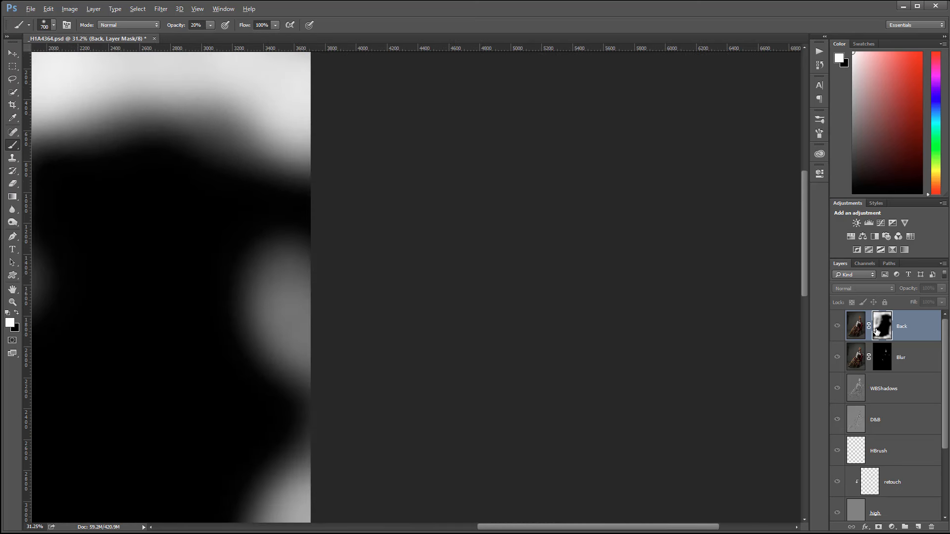
{"action": "left_click", "coordinate": [877, 331], "text": "alt"}
{"action": "left_click", "coordinate": [12, 53]}
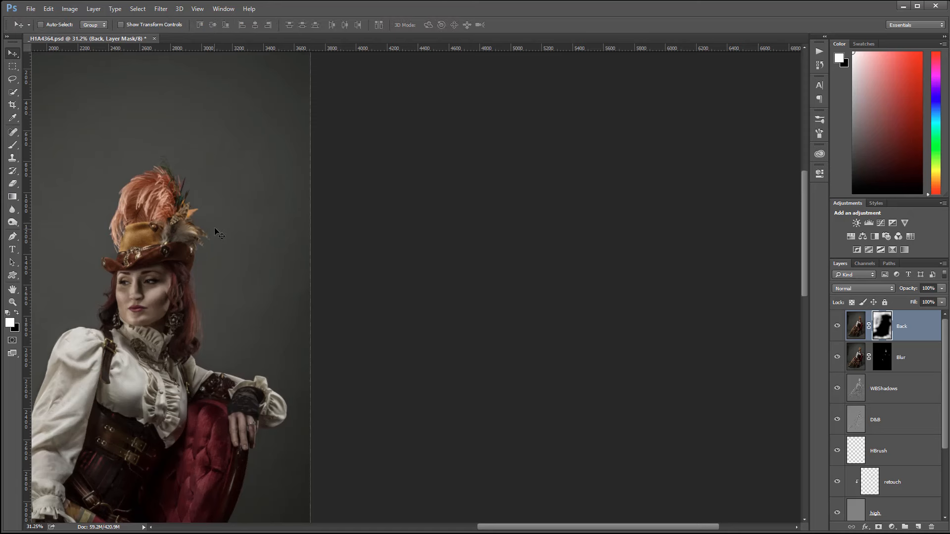
{"action": "left_click_drag", "start_coordinate": [218, 234], "coordinate": [589, 218]}
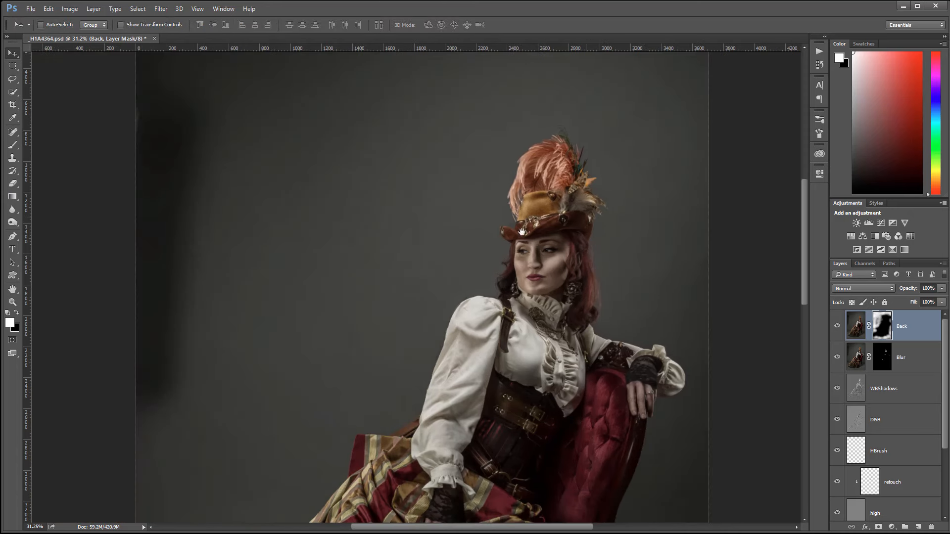
{"action": "scroll", "coordinate": [455, 257], "scroll_direction": "down", "scroll_amount": 5}
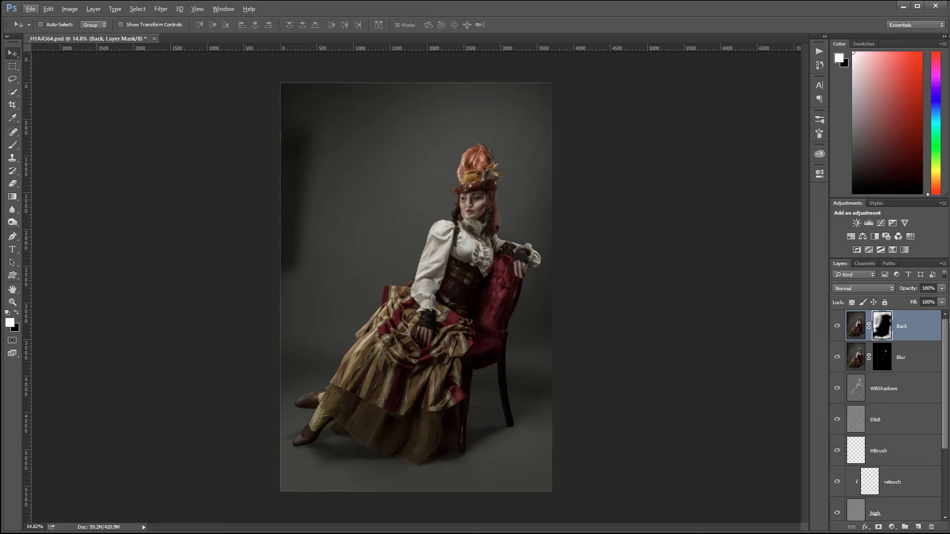
Step: Add a new layer named Paint above Back and set the brush to 10% opacity
{"action": "left_click", "coordinate": [921, 528]}
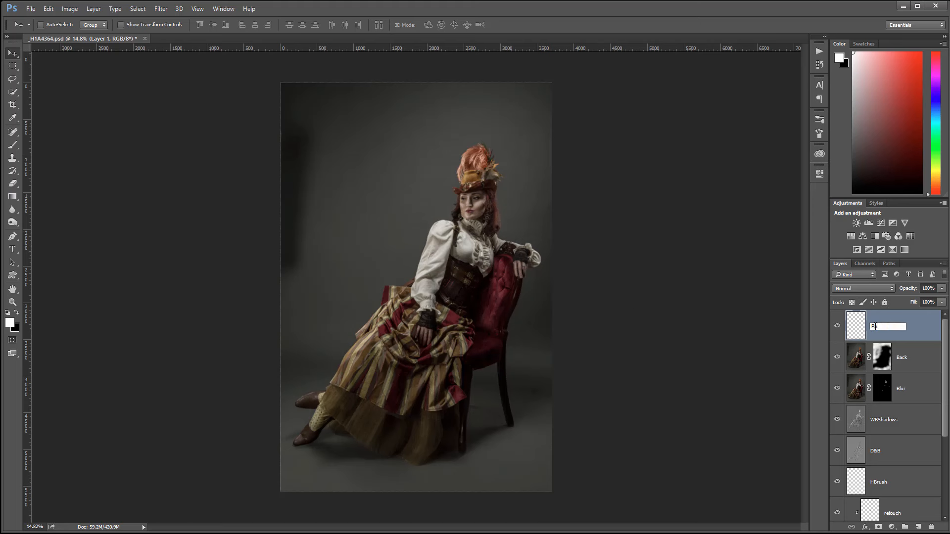
{"action": "left_click", "coordinate": [793, 266]}
{"action": "left_click", "coordinate": [12, 145]}
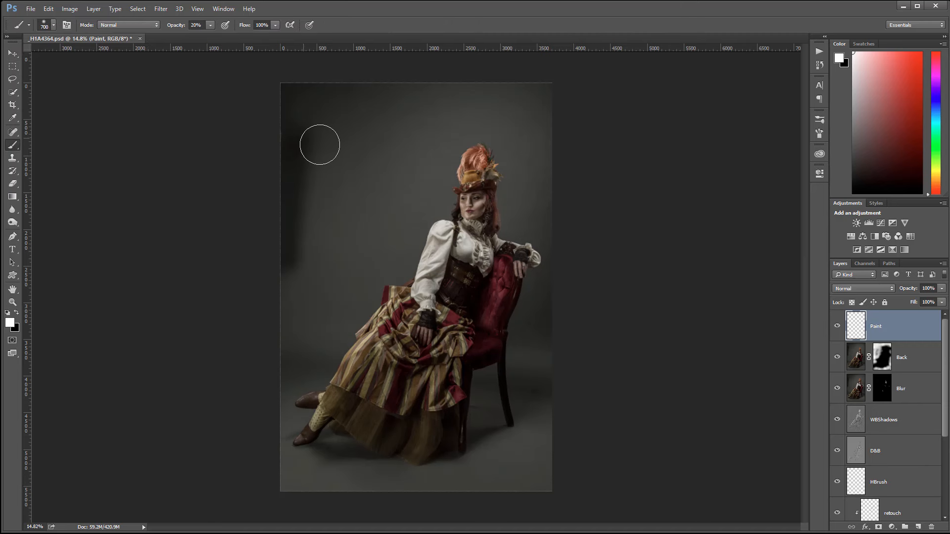
{"action": "key", "text": "1"}
Step: Paint over the dark shadow along the backdrop's left edge on the Paint layer, using colours sampled from the surrounding backdrop
{"action": "left_click", "coordinate": [326, 102], "text": "alt"}
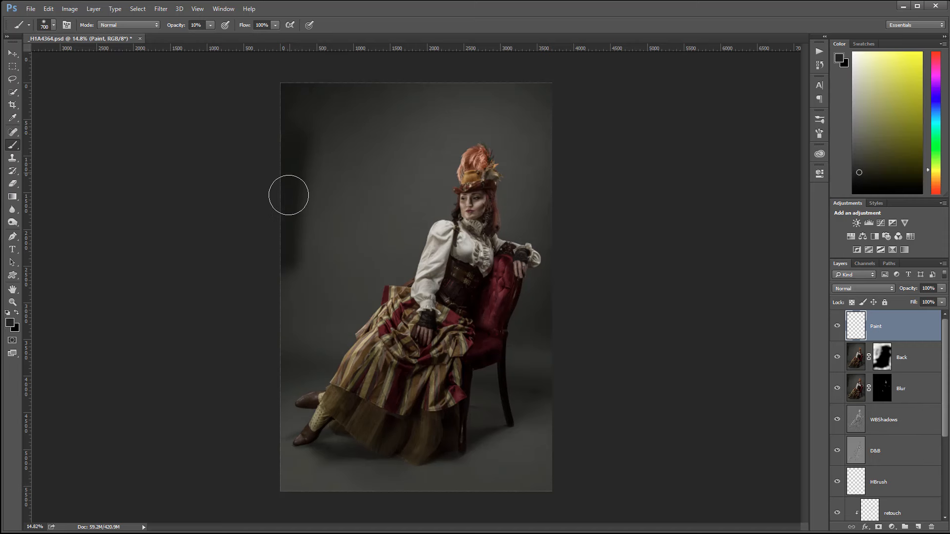
{"action": "left_click", "coordinate": [316, 248], "text": "alt"}
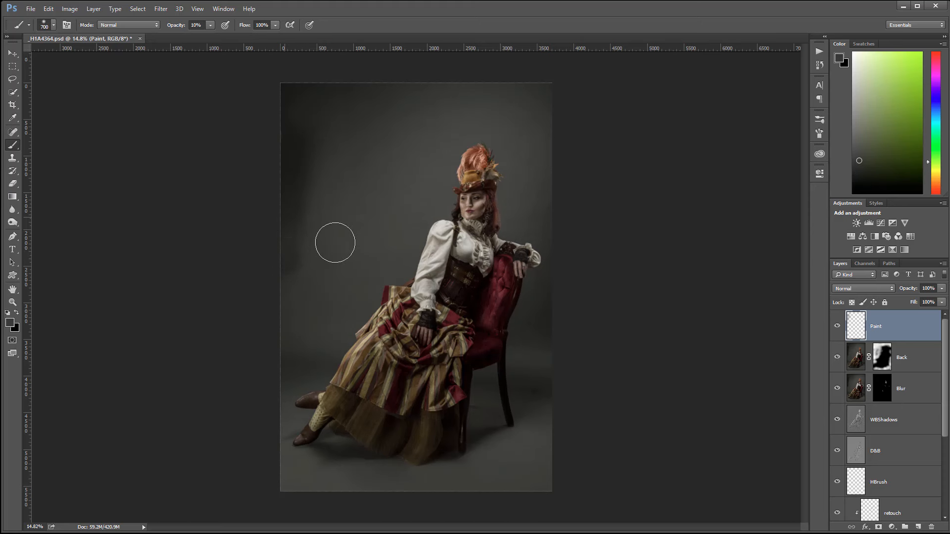
{"action": "left_click", "coordinate": [329, 242], "text": "alt"}
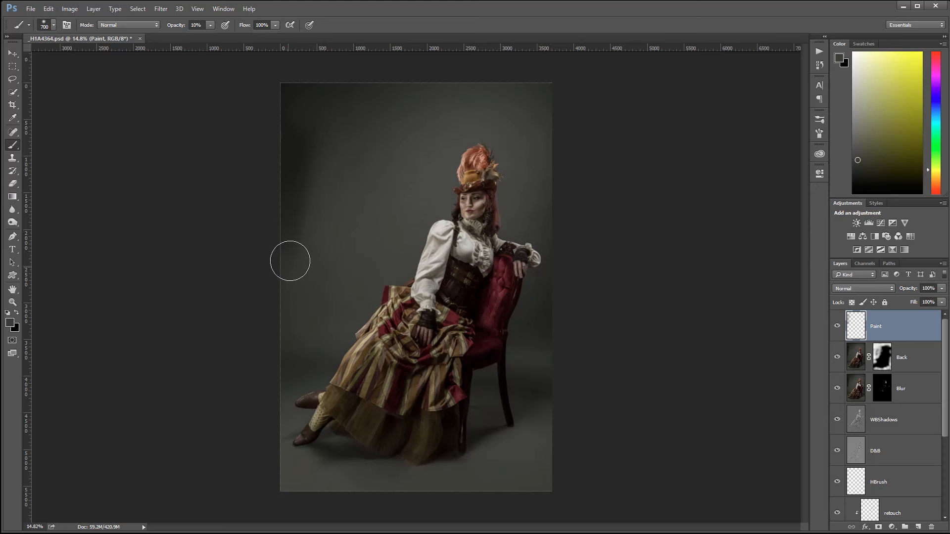
{"action": "left_click", "coordinate": [311, 200], "text": "alt"}
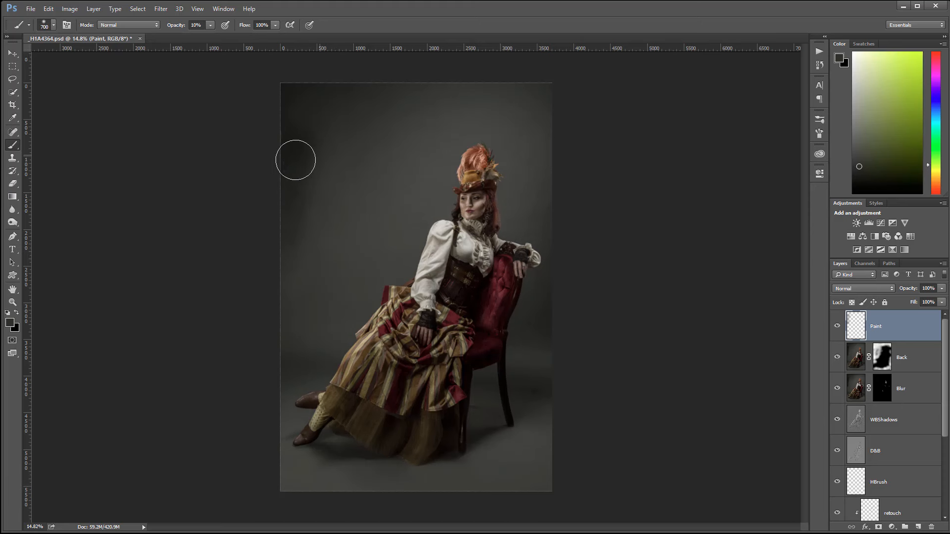
{"action": "left_click", "coordinate": [283, 188], "text": "alt"}
{"action": "left_click", "coordinate": [301, 98], "text": "alt"}
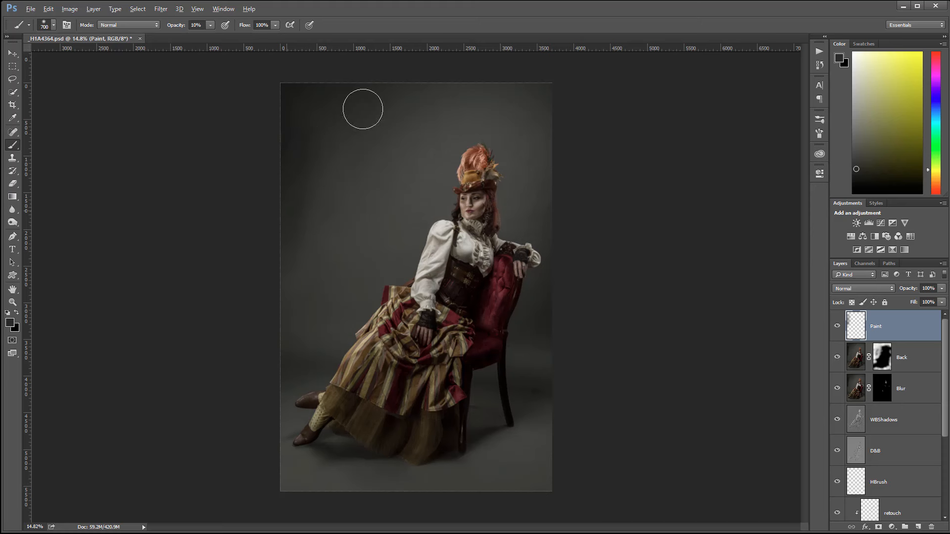
Step: Blend the remaining shadow edges into the left backdrop by repeatedly sampling nearby tones and painting on the Paint layer
{"action": "left_click", "coordinate": [344, 118], "text": "alt"}
{"action": "mouse_move", "coordinate": [311, 217]}
{"action": "left_mouse_down"}
{"action": "mouse_move", "coordinate": [280, 279]}
{"action": "mouse_move", "coordinate": [257, 300]}
{"action": "left_mouse_up"}
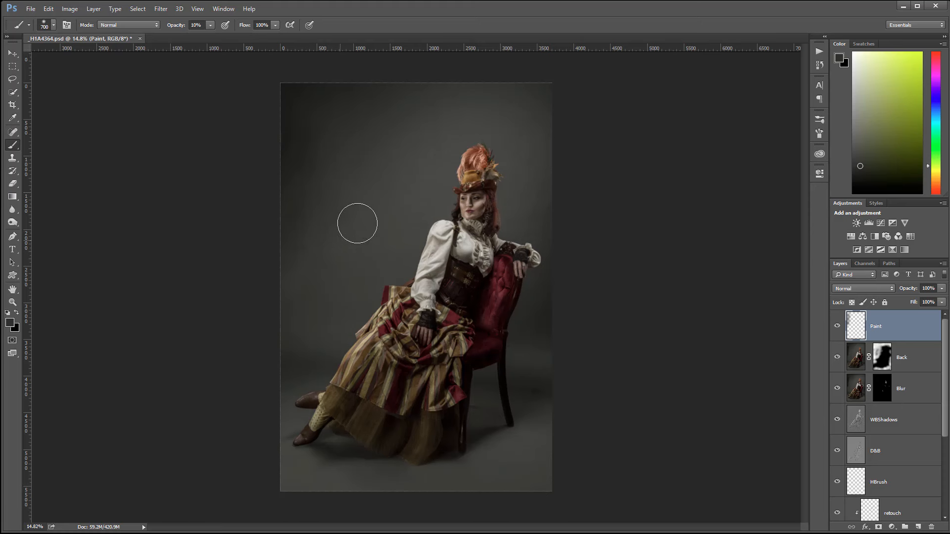
{"action": "left_click", "coordinate": [342, 198], "text": "alt"}
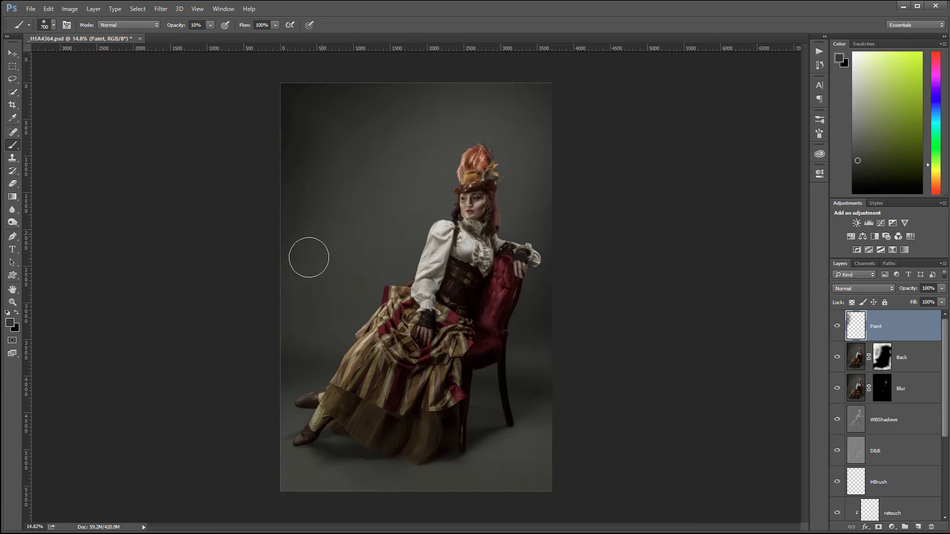
{"action": "left_click", "coordinate": [342, 151], "text": "alt"}
{"action": "left_click", "coordinate": [341, 144], "text": "alt"}
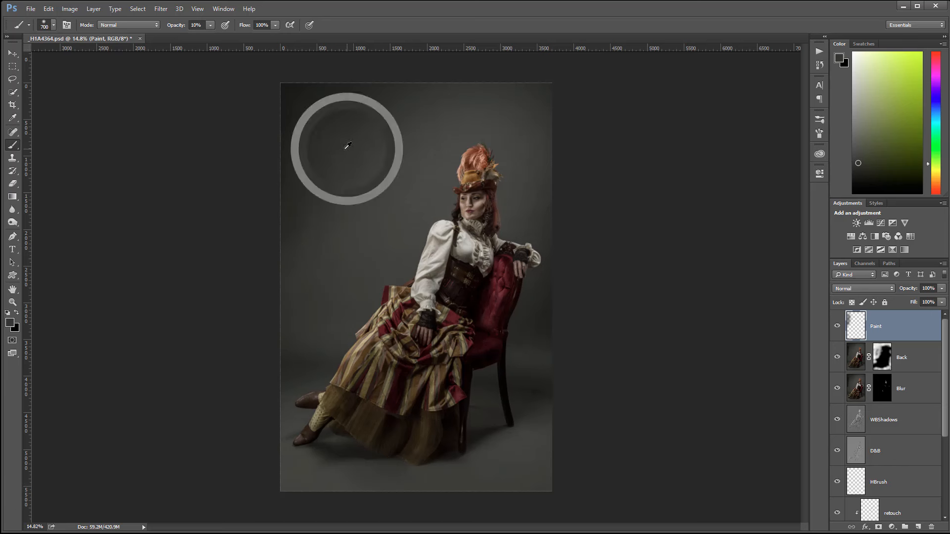
{"action": "left_click_drag", "start_coordinate": [304, 207], "coordinate": [303, 297]}
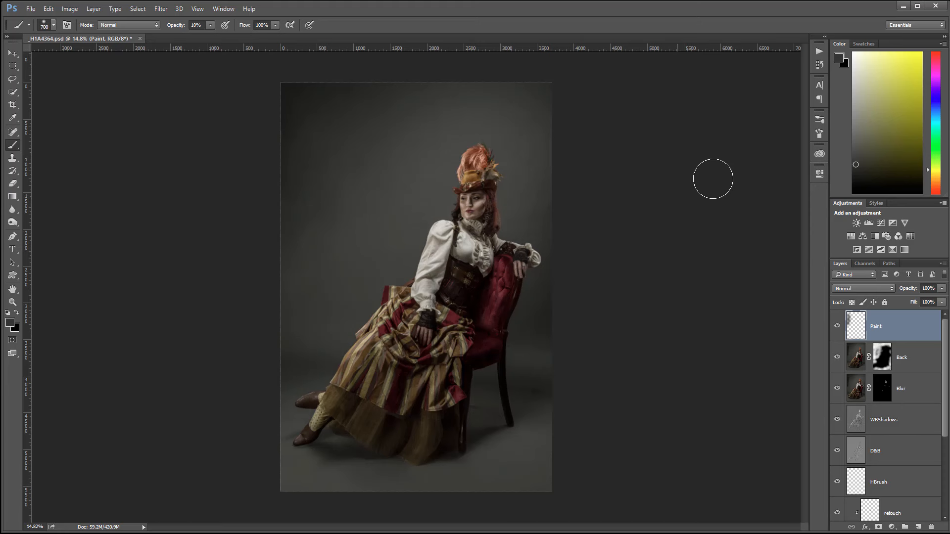
Step: Compare the backdrop with and without the Paint layer, leaving it visible and switching to the Move tool
{"action": "left_click", "coordinate": [838, 326]}
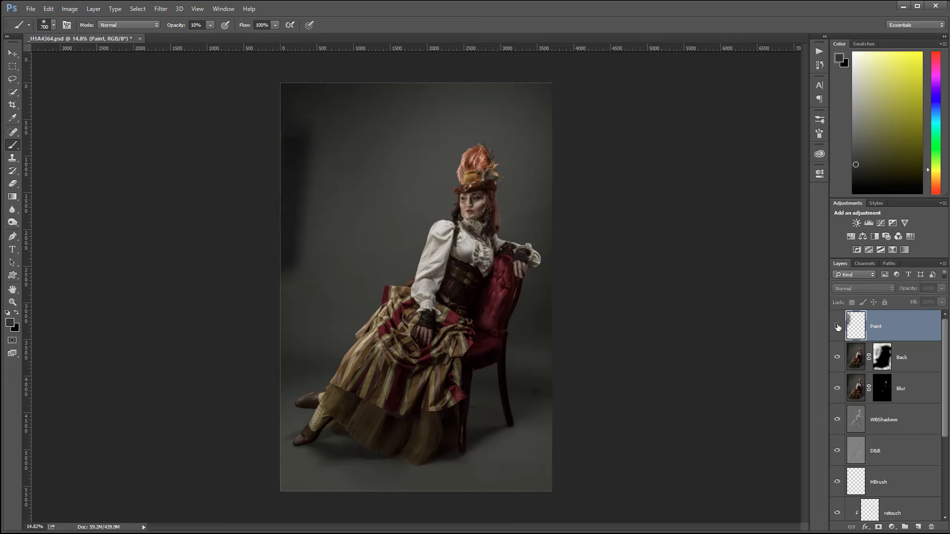
{"action": "left_click", "coordinate": [837, 326]}
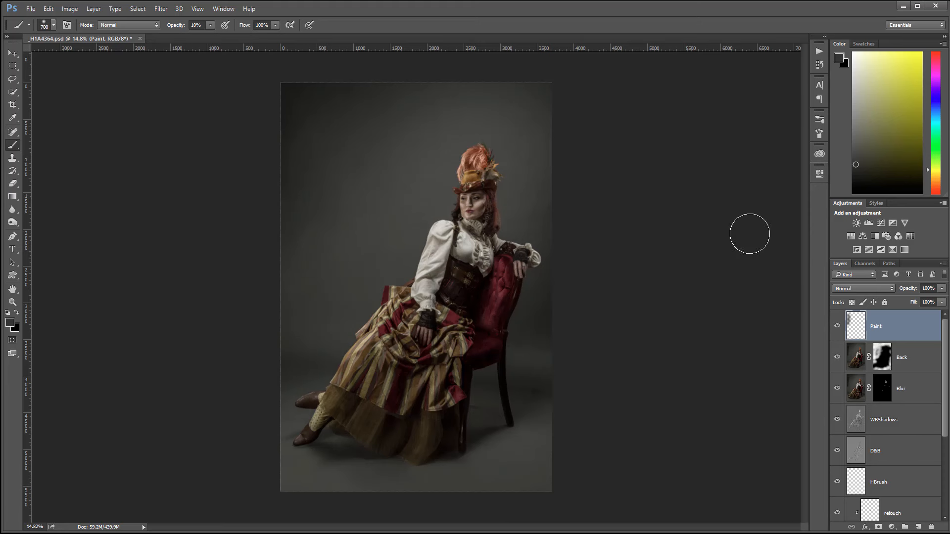
{"action": "left_click", "coordinate": [12, 53]}
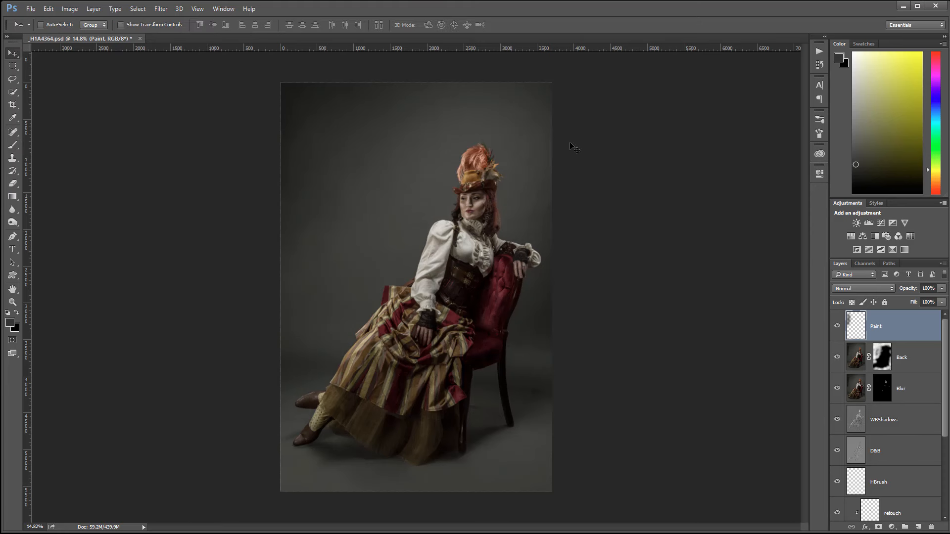